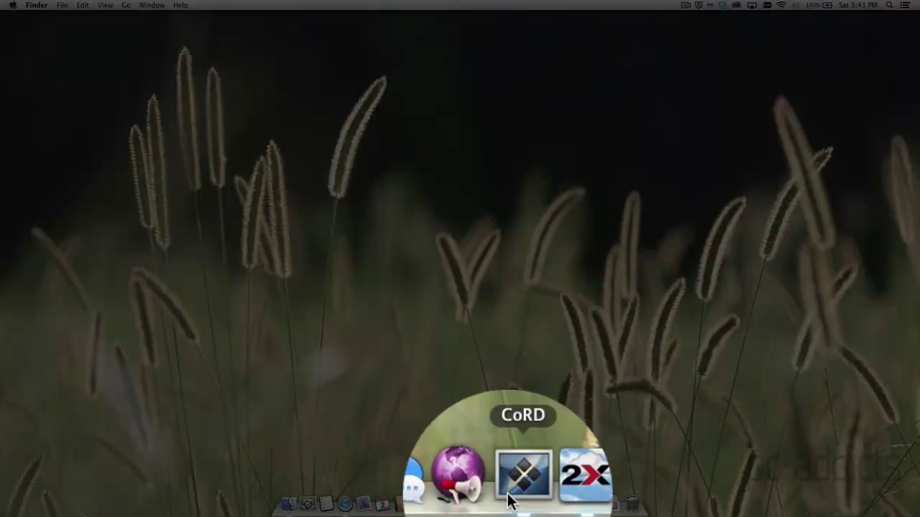
# Launch CoRD from the Dock to show its saved servers list
pyautogui.click(512, 504)
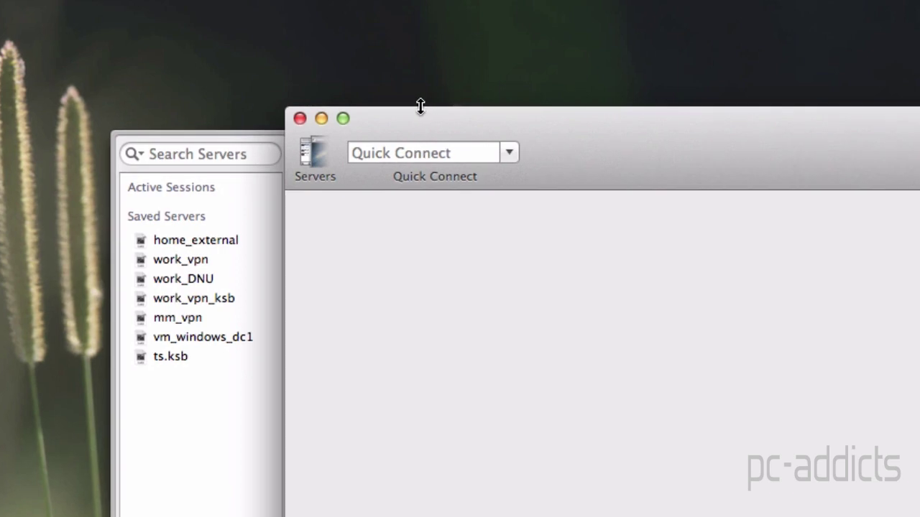
pyautogui.click(403, 150)
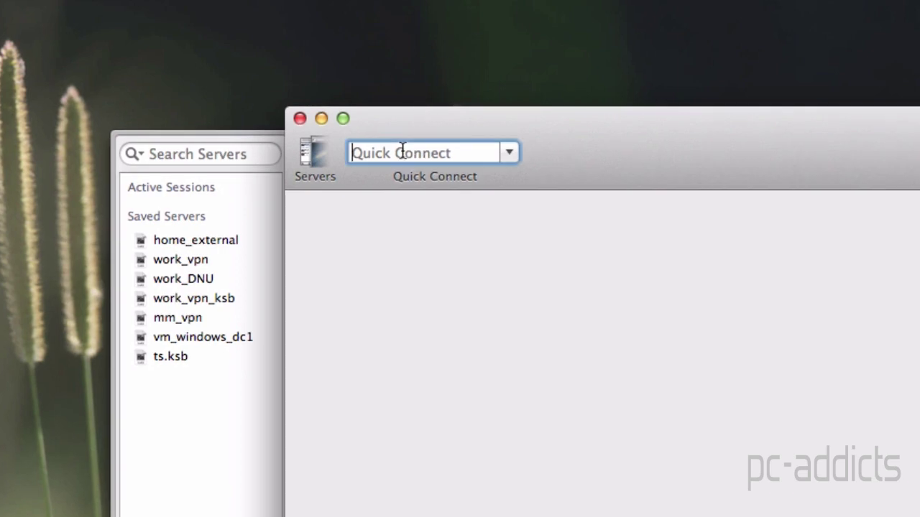
pyautogui.write('10.2.0.20')
pyautogui.press('Return')
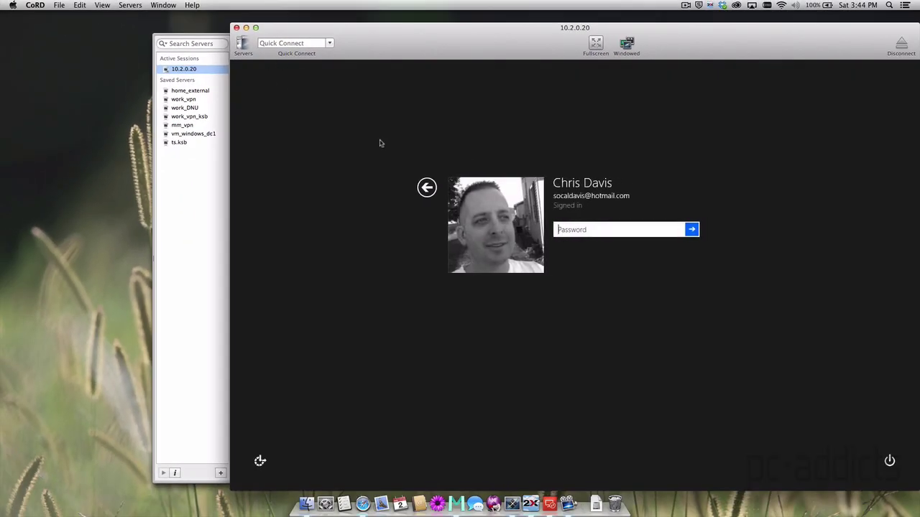
pyautogui.click(896, 46)
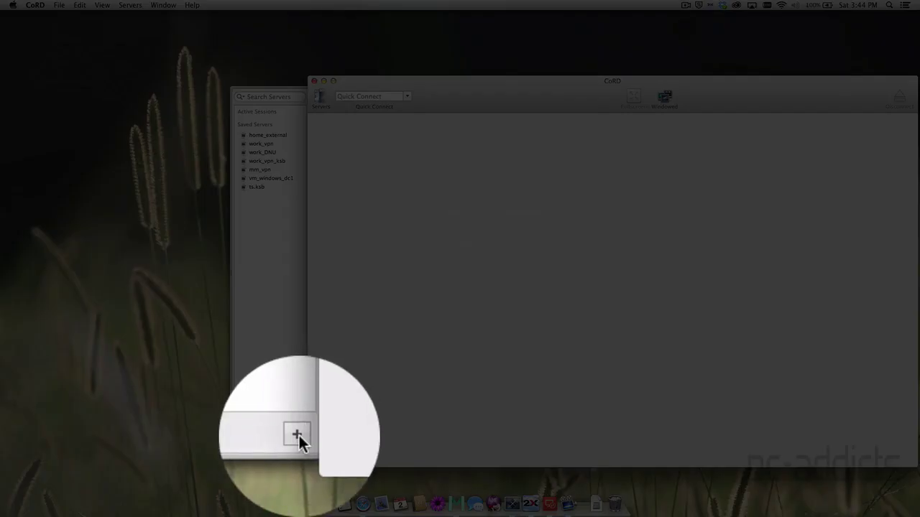
# Add a Home PC server at 10.2.0.20 with the account's username and a 1280x800 screen size
pyautogui.click(298, 433)
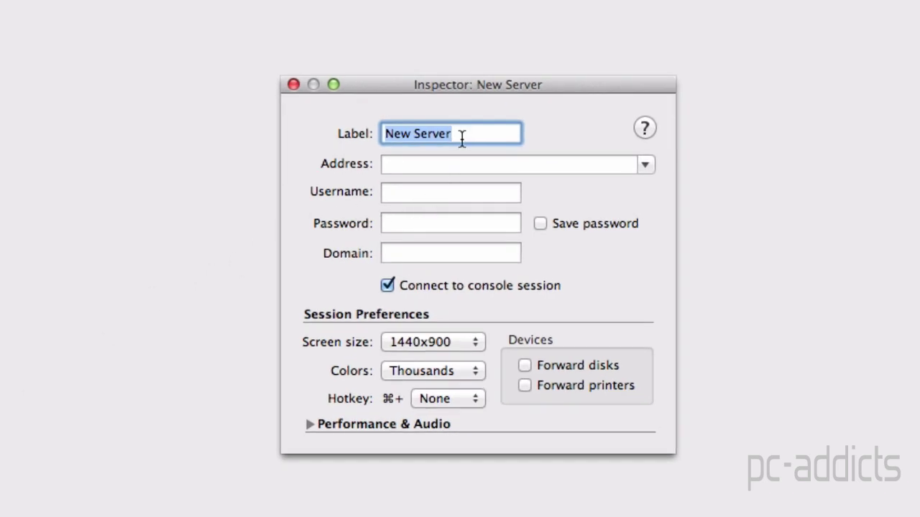
pyautogui.write('Home PC')
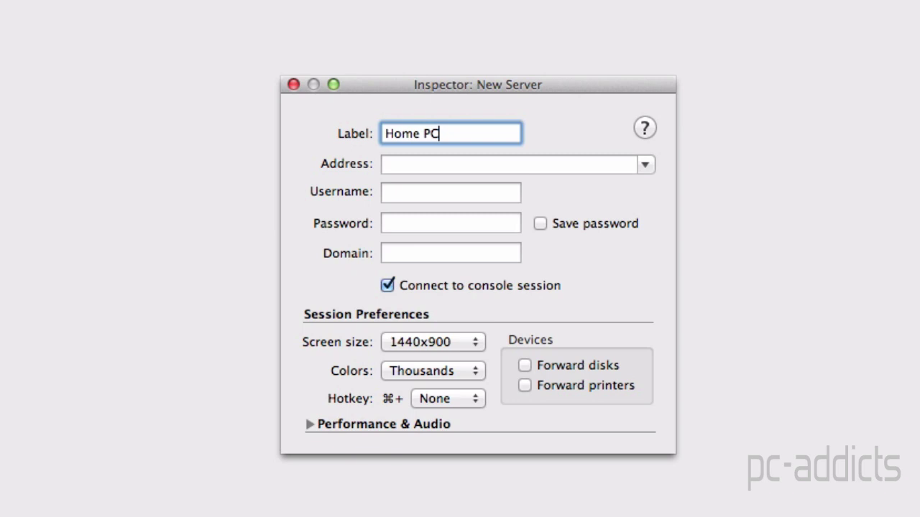
pyautogui.click(385, 164)
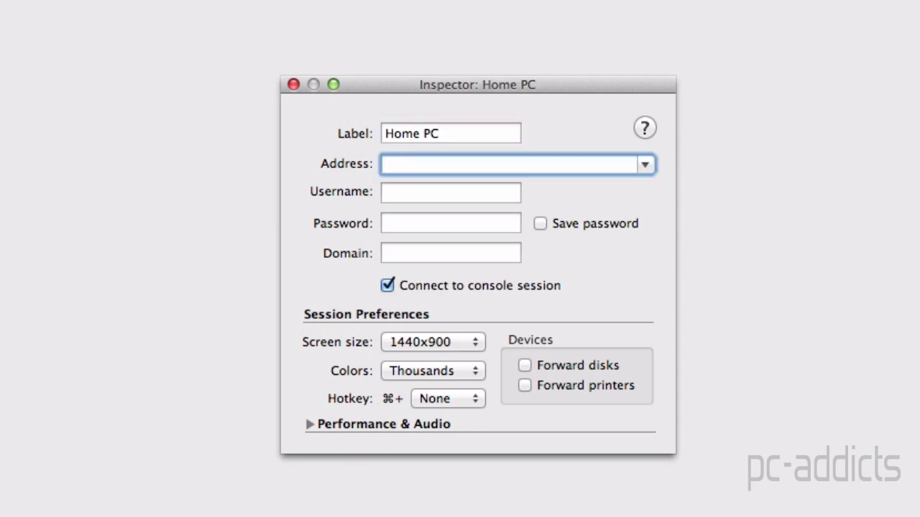
pyautogui.write('10.2.0.20')
pyautogui.press('Tab')
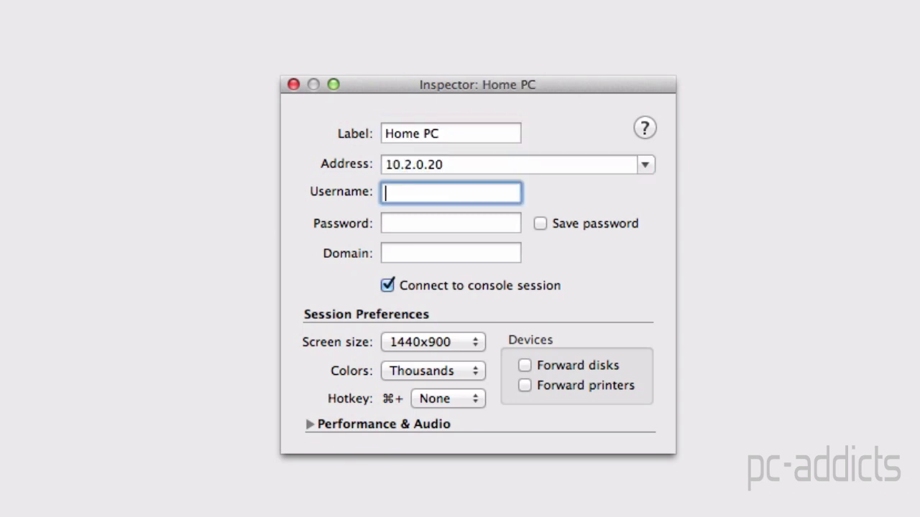
pyautogui.press('Tab')
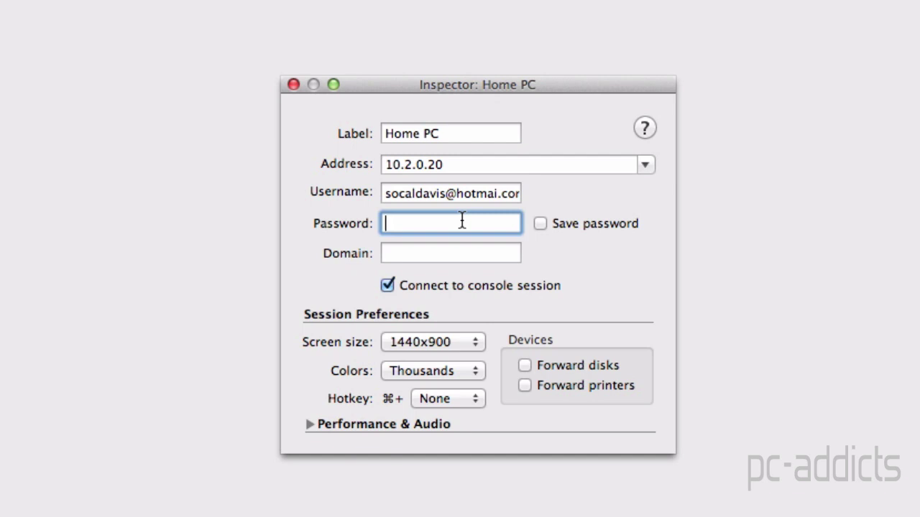
pyautogui.click(470, 343)
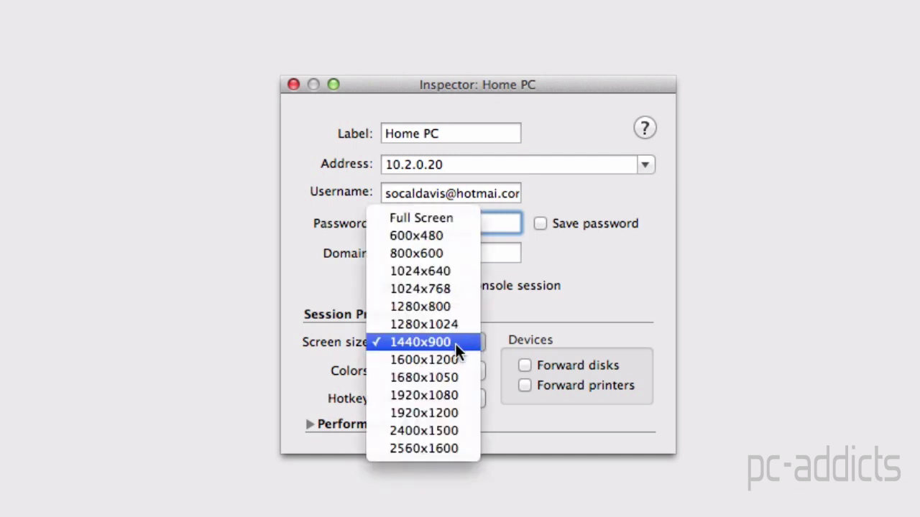
pyautogui.click(423, 305)
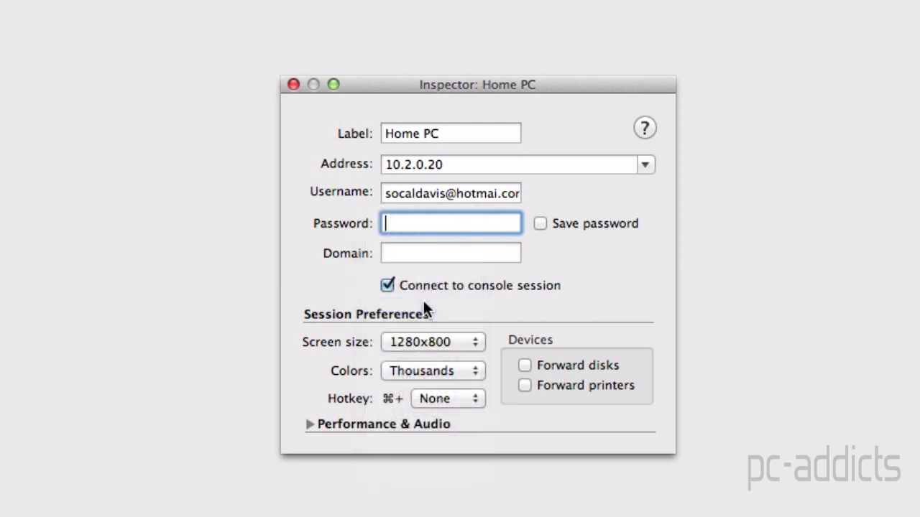
pyautogui.click(295, 85)
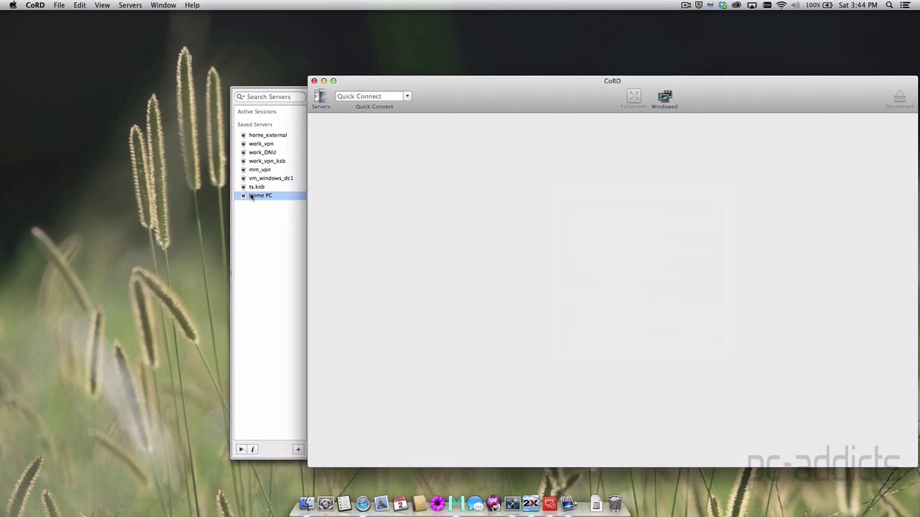
# Connect to Home PC and sign in to Windows with the account password
pyautogui.doubleClick(257, 196)
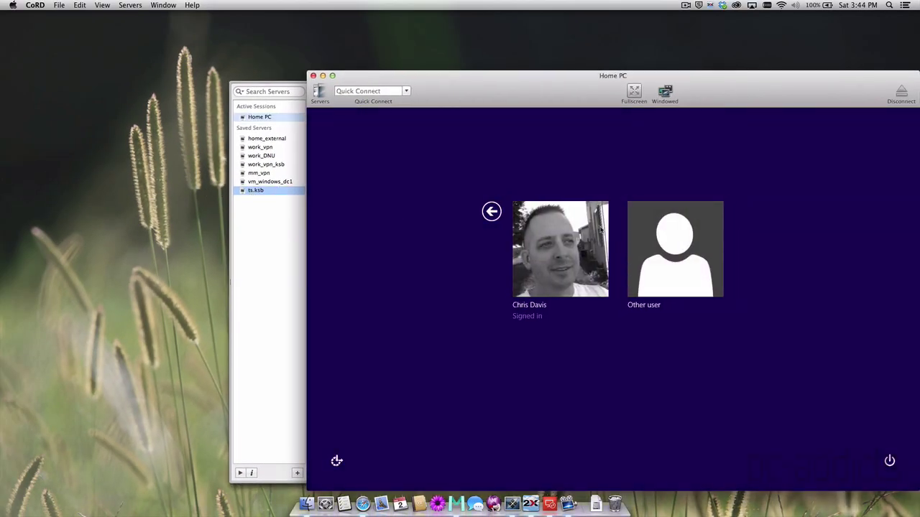
pyautogui.click(586, 232)
pyautogui.write('•')
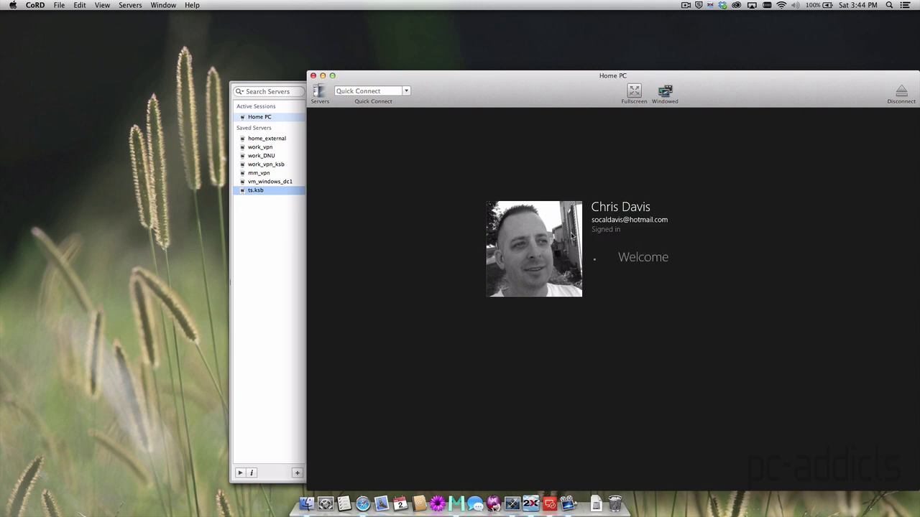
pyautogui.write('•••••••••')
pyautogui.press('Return')
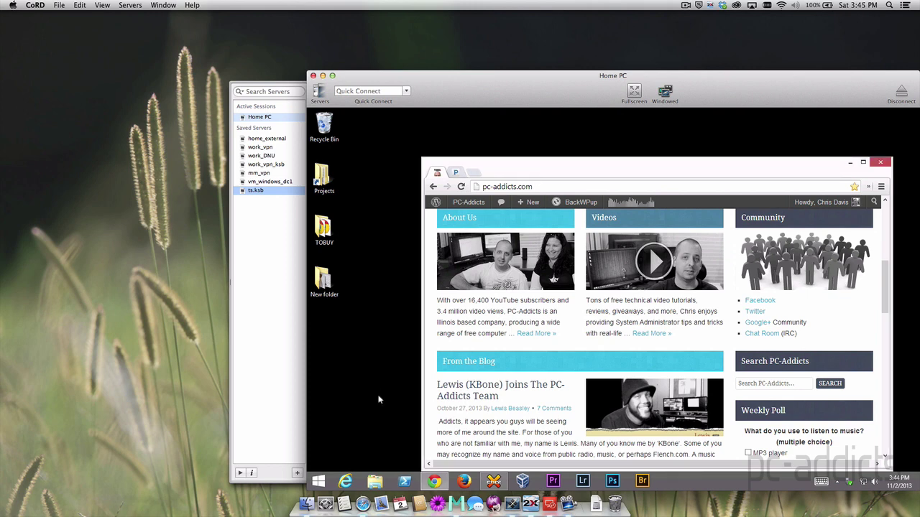
# Toggle the Windows 8 Start screen on and off with the Windows key
pyautogui.press('super')
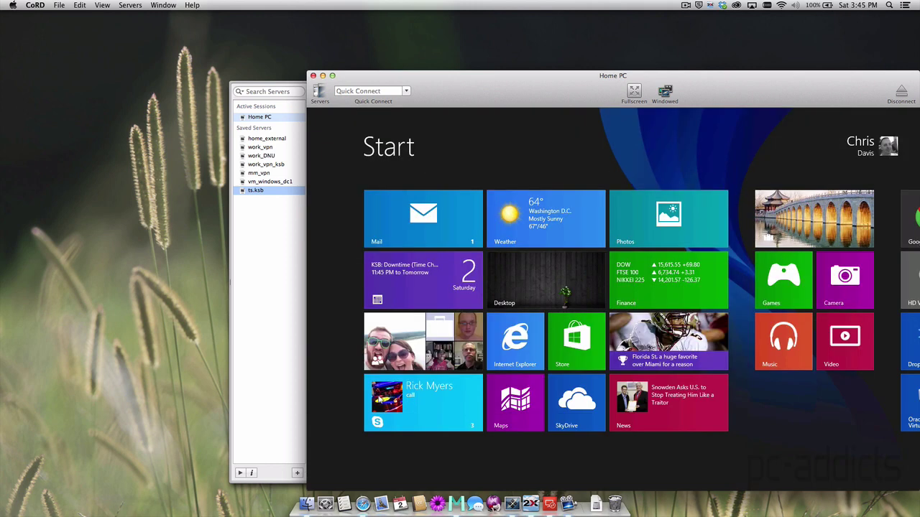
pyautogui.press('super')
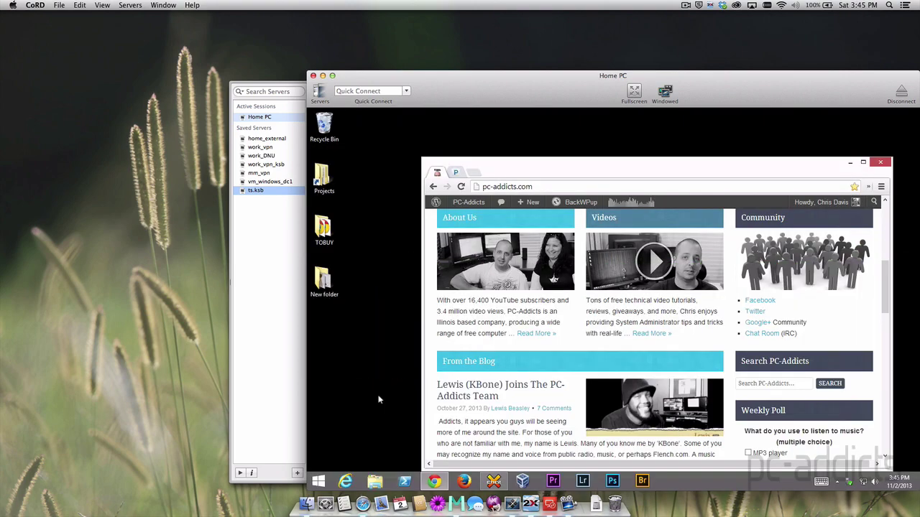
pyautogui.press('super')
pyautogui.press('super')
# Disconnect, then review Home PC's settings in the Inspector with Performance & Audio expanded
pyautogui.click(898, 94)
pyautogui.rightClick(250, 192)
pyautogui.click(258, 207)
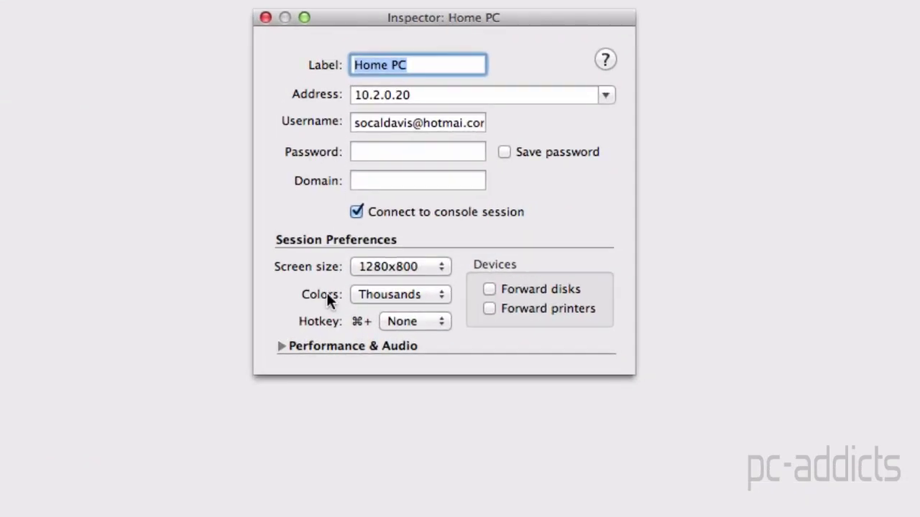
pyautogui.click(281, 345)
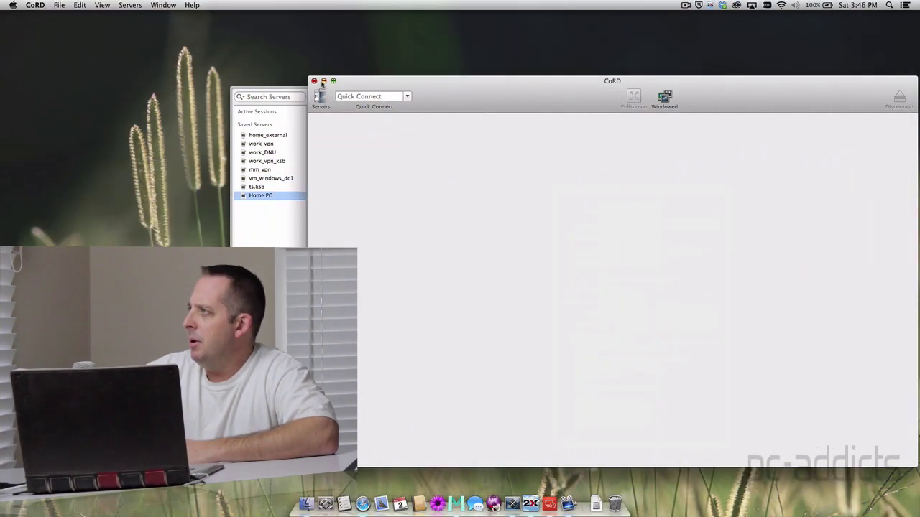
# Minimize CoRD, launch 2X Client RDP and create a new Standard RDP (Free) connection
pyautogui.click(323, 85)
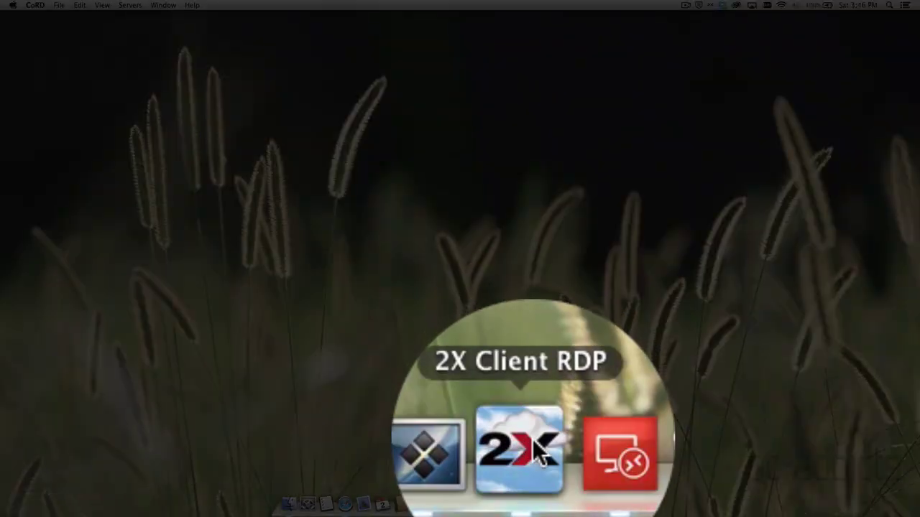
pyautogui.click(531, 503)
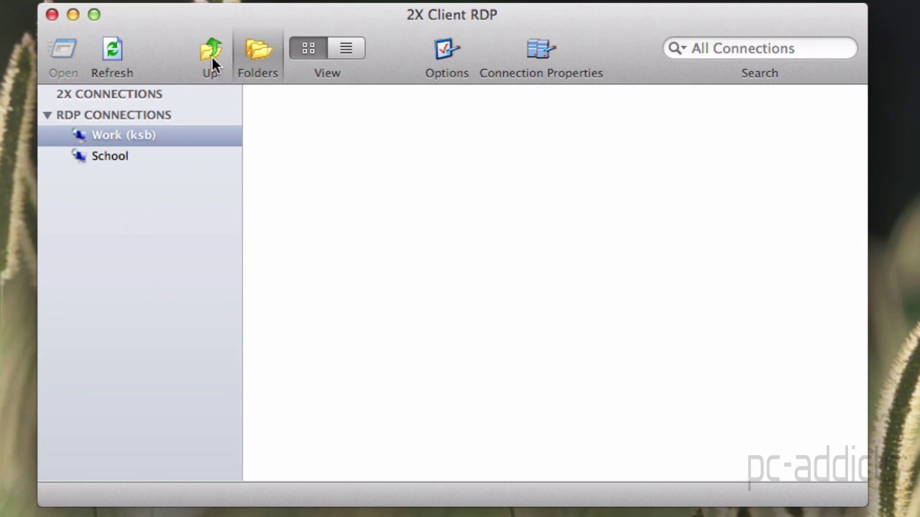
pyautogui.rightClick(119, 115)
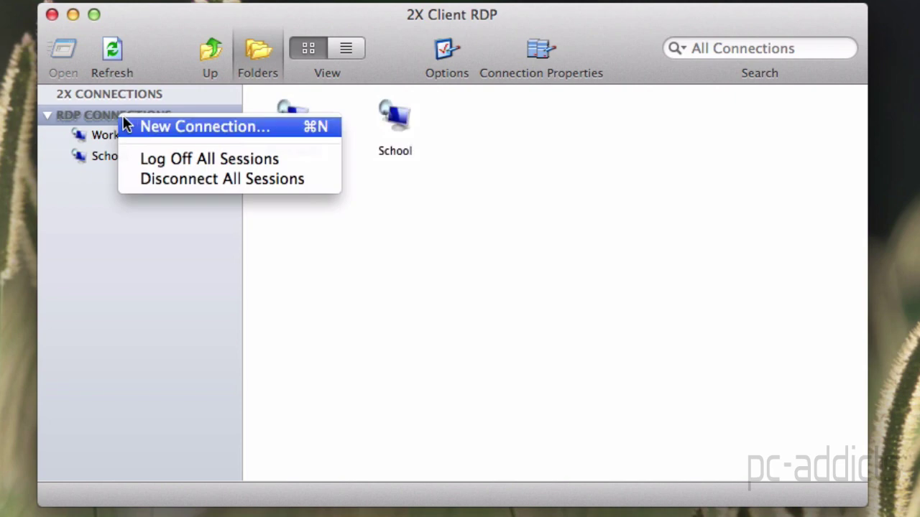
pyautogui.click(180, 126)
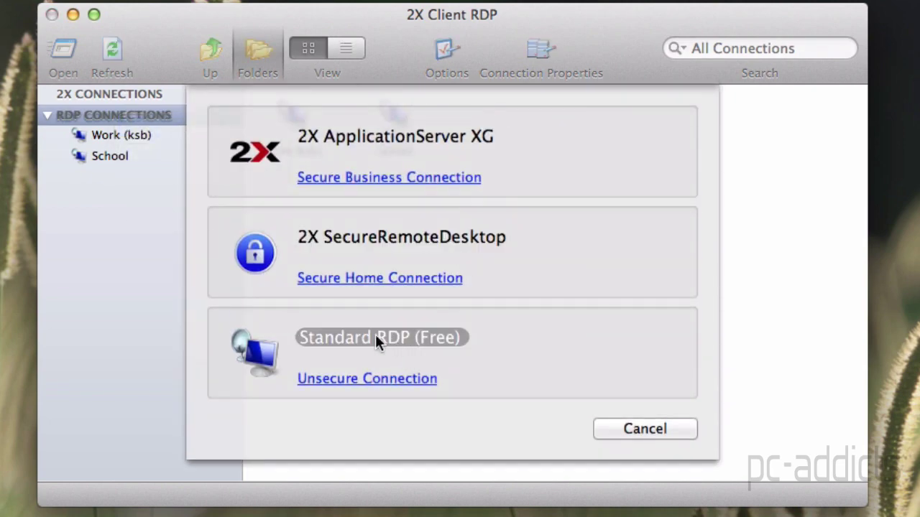
pyautogui.click(375, 337)
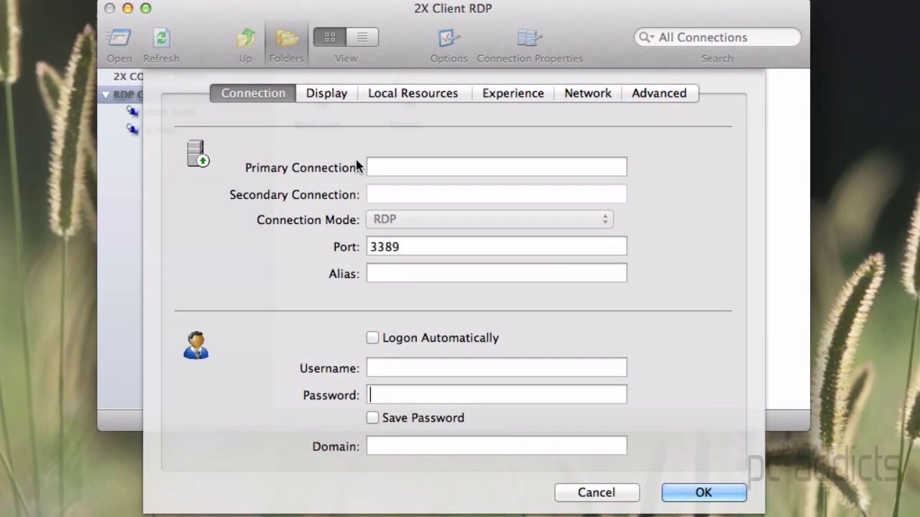
# Enter primary connection 10.2.0.20 and alias Home PC for the new connection
pyautogui.click(375, 166)
pyautogui.write('10.2.0.20')
pyautogui.press('Tab')
pyautogui.press('Tab')
pyautogui.write('Hoe')
pyautogui.press('BackSpace')
pyautogui.write('me ')
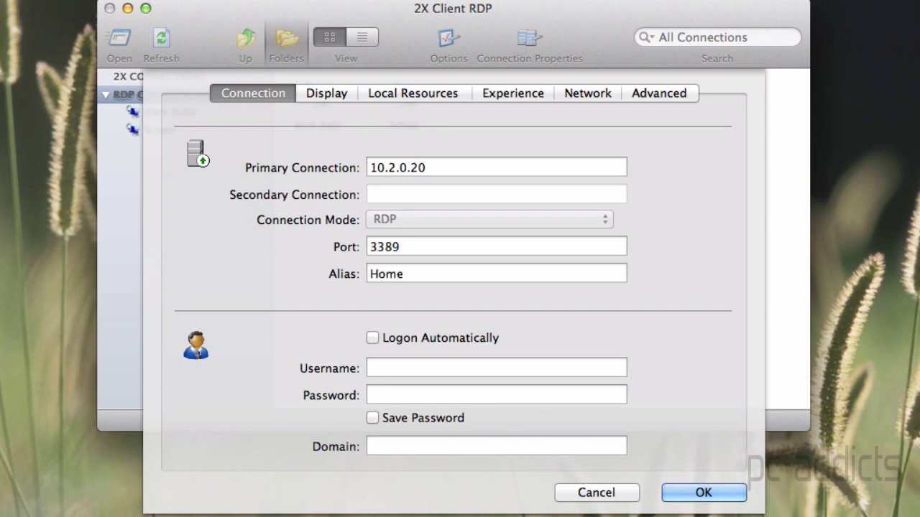
pyautogui.write('PM')
pyautogui.press('BackSpace')
# Fill in the account's username, correcting typos along the way
pyautogui.write('C')
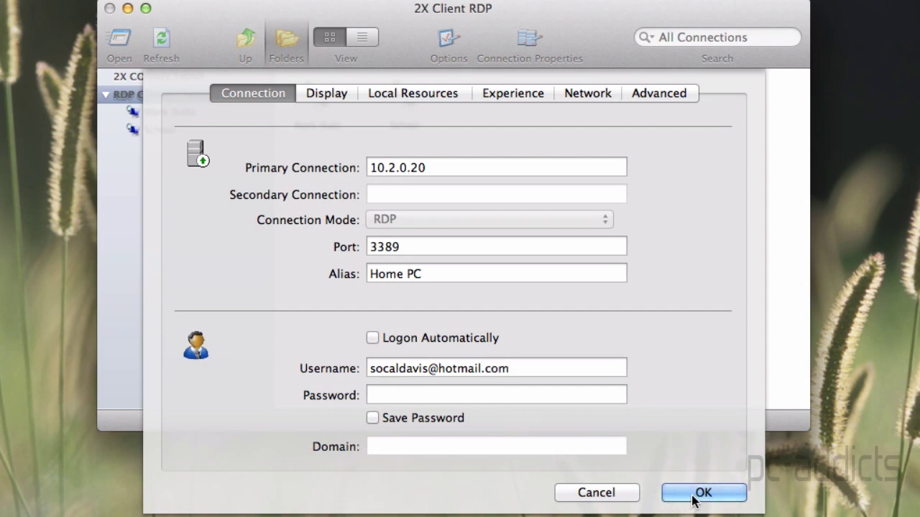
# Set the connection's display size to 1280x720
pyautogui.click(341, 95)
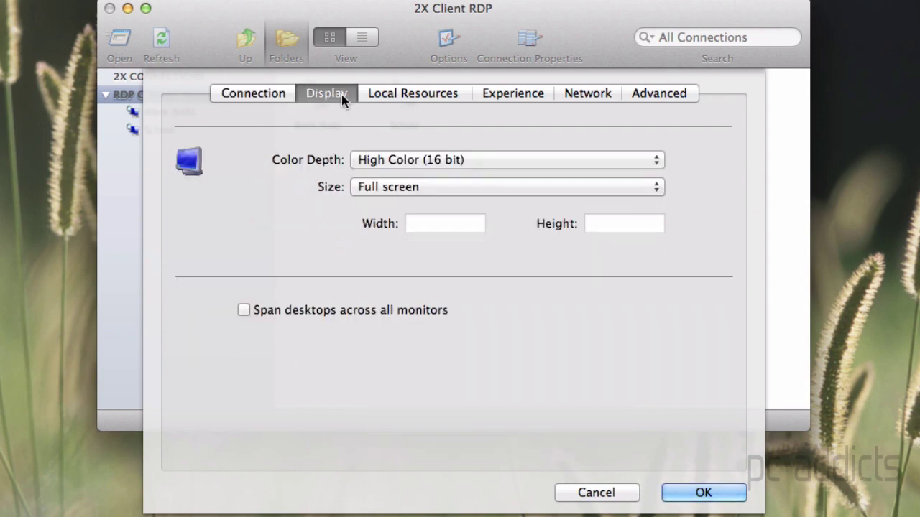
pyautogui.click(387, 188)
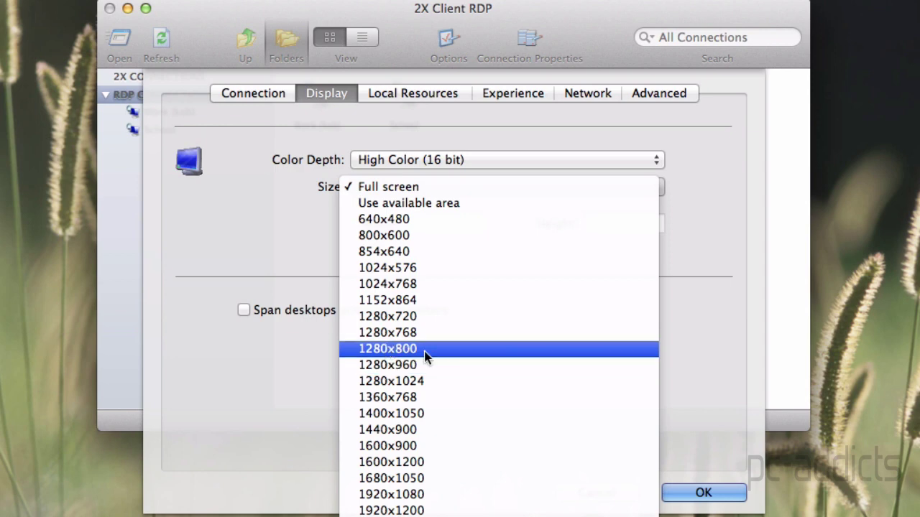
pyautogui.click(404, 319)
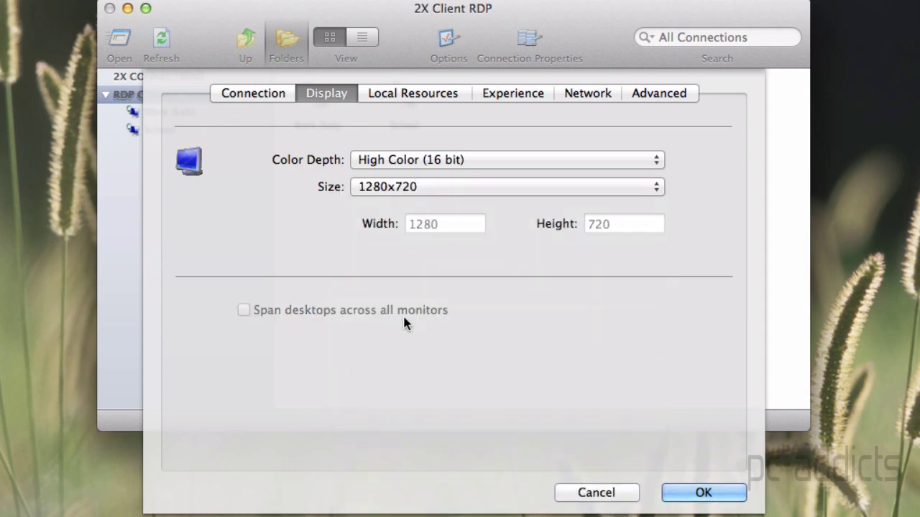
pyautogui.click(383, 188)
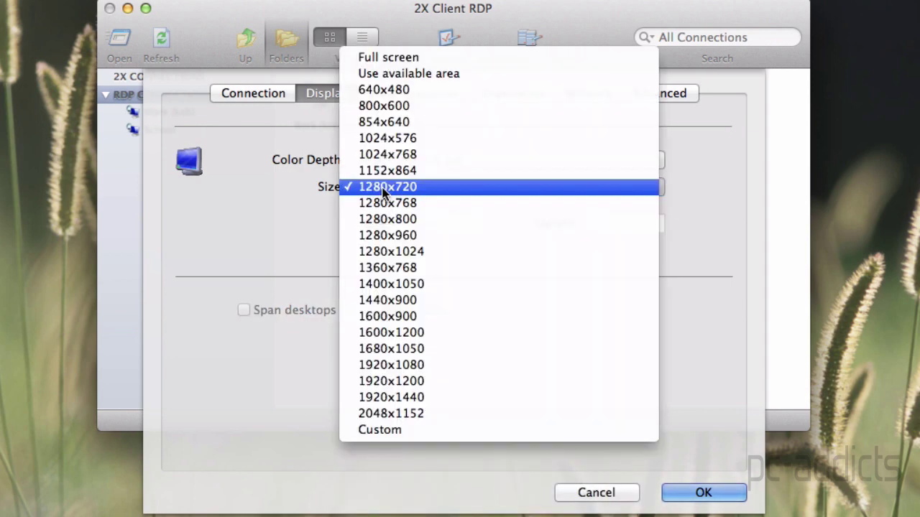
pyautogui.click(278, 166)
# Turn off printer sharing and share local disk drives, leaving the folder configuration unchanged
pyautogui.click(412, 94)
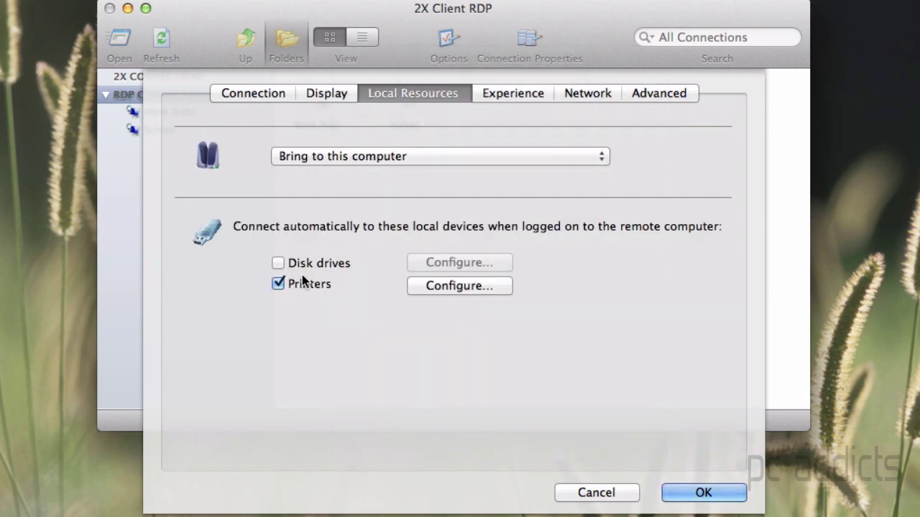
pyautogui.click(279, 284)
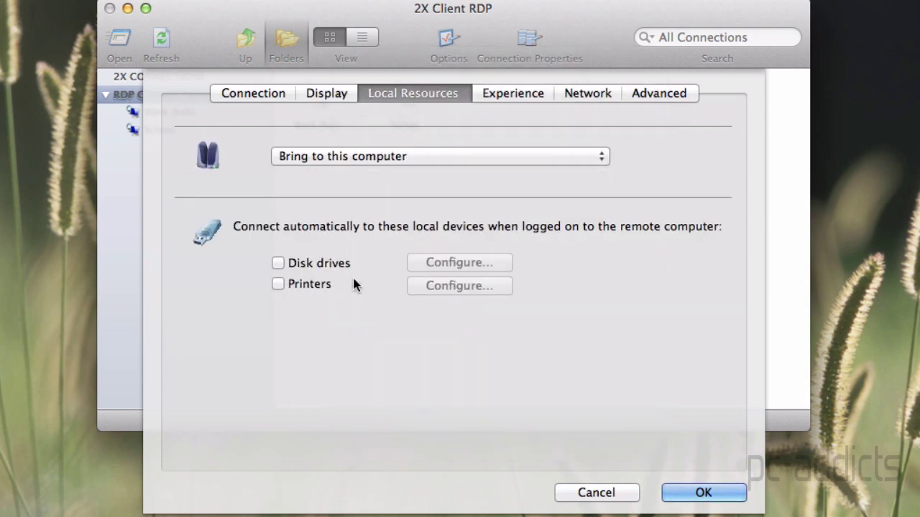
pyautogui.click(279, 263)
pyautogui.click(469, 263)
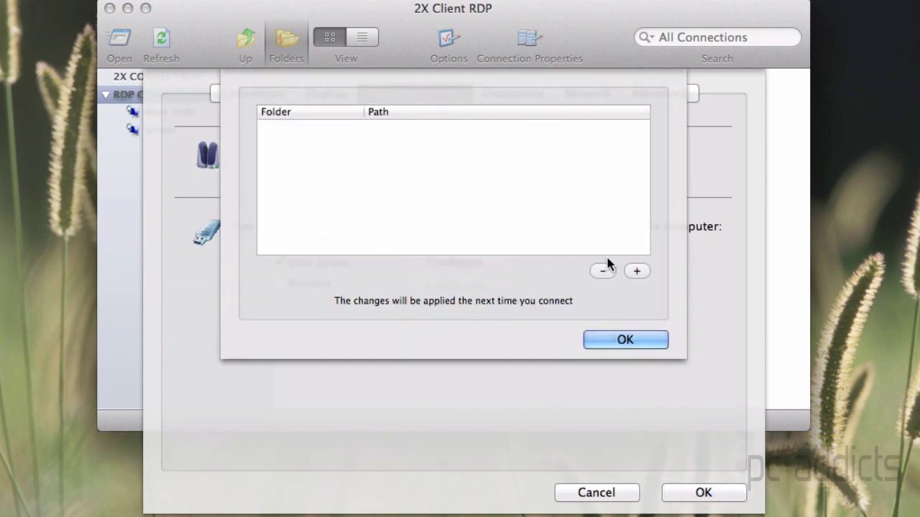
pyautogui.click(636, 271)
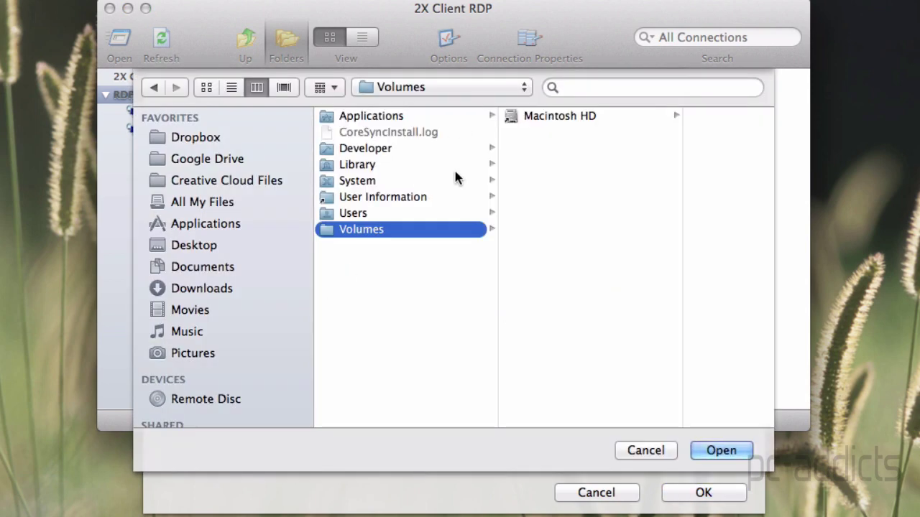
pyautogui.click(641, 453)
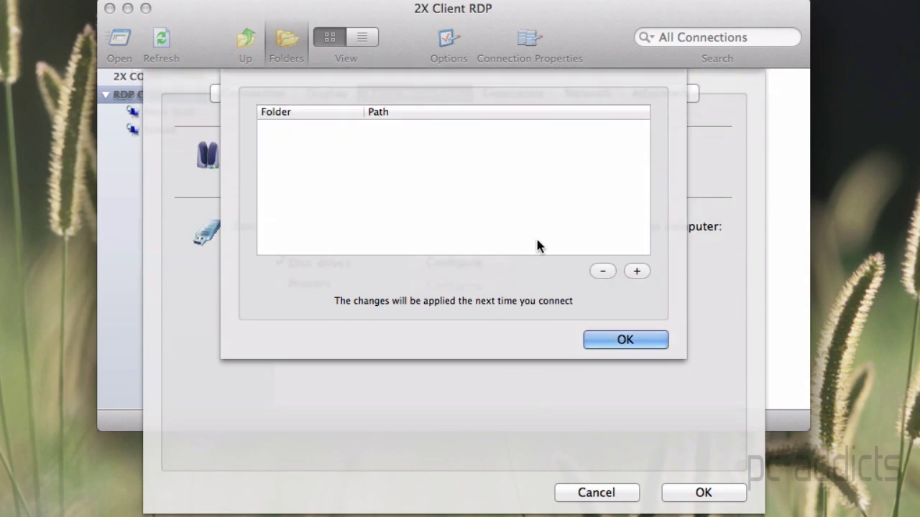
pyautogui.click(618, 344)
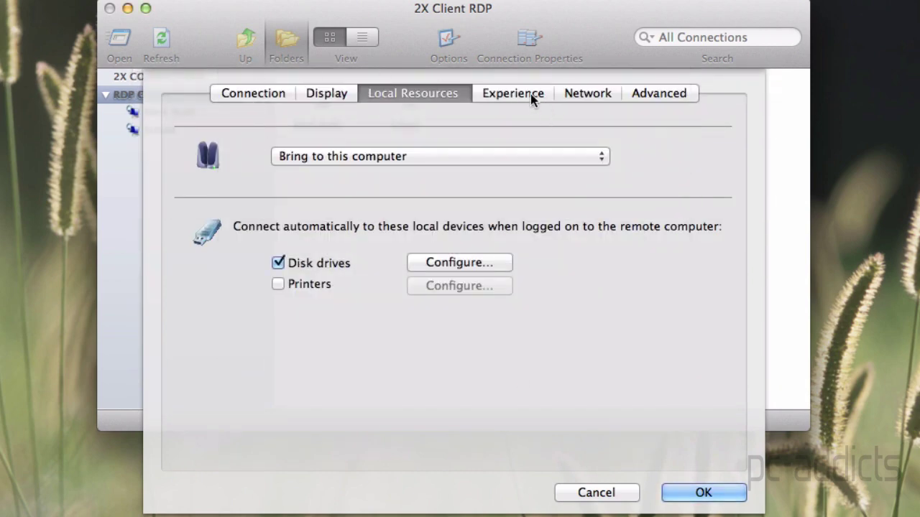
# Review the Experience, Network and Advanced settings, leaving Connect to Console unchecked
pyautogui.click(531, 96)
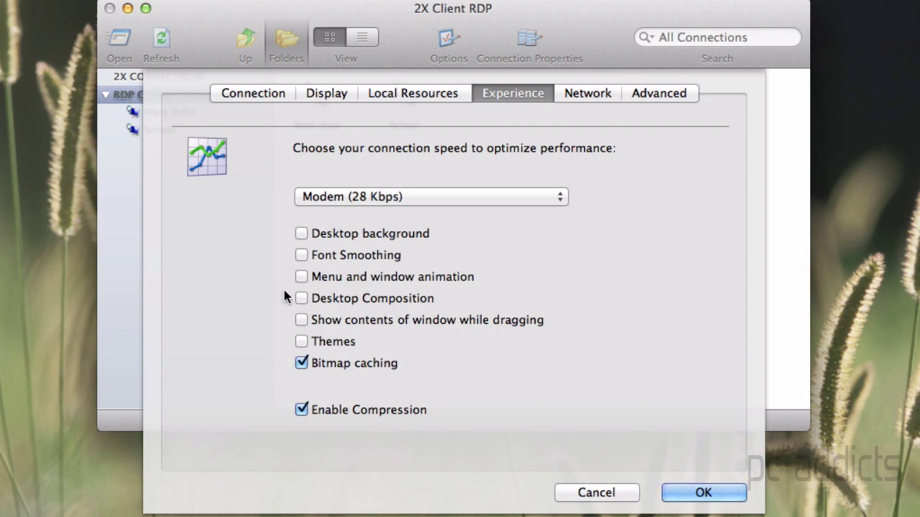
pyautogui.click(577, 94)
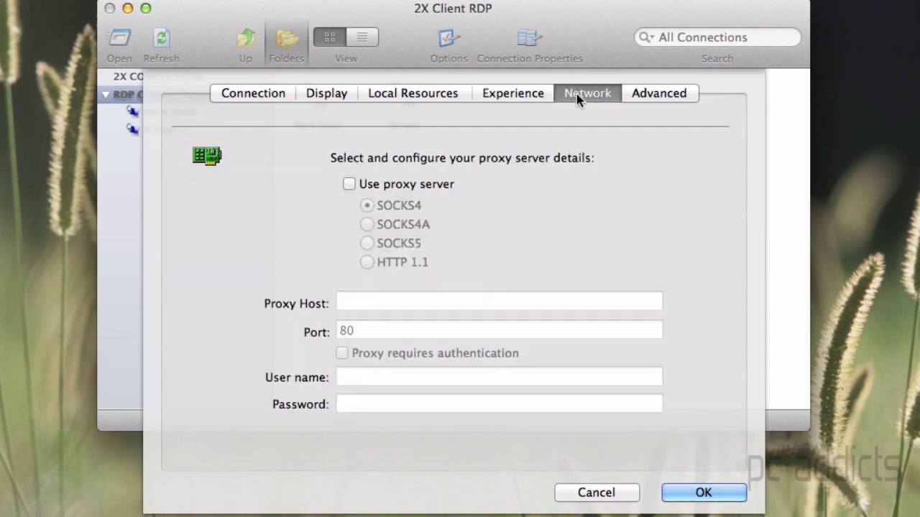
pyautogui.click(644, 101)
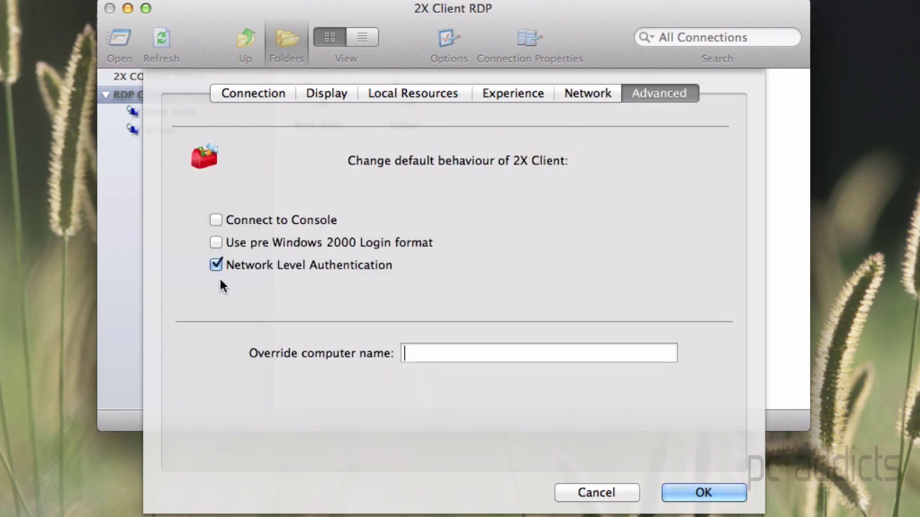
pyautogui.click(218, 223)
pyautogui.click(219, 223)
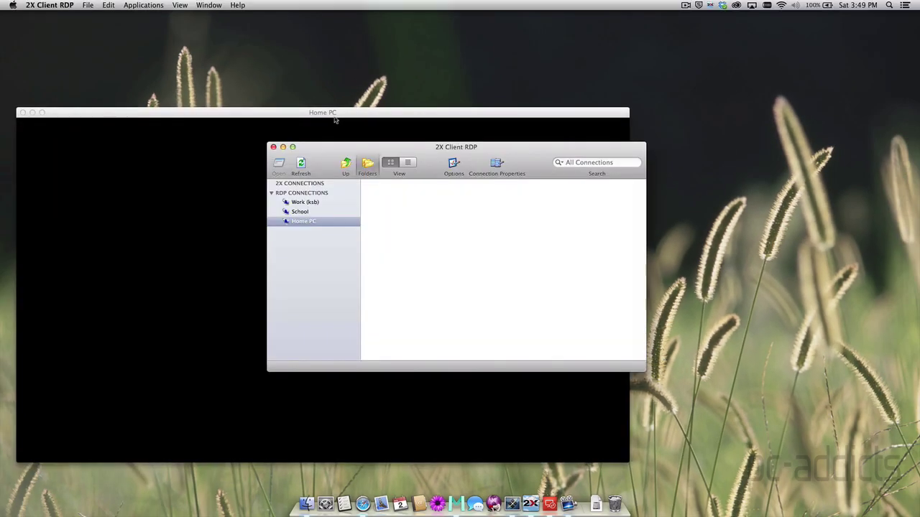
# Sign in to Home PC with the account password and accept the server certificate
pyautogui.moveTo(334, 117); pyautogui.dragTo(489, 119)
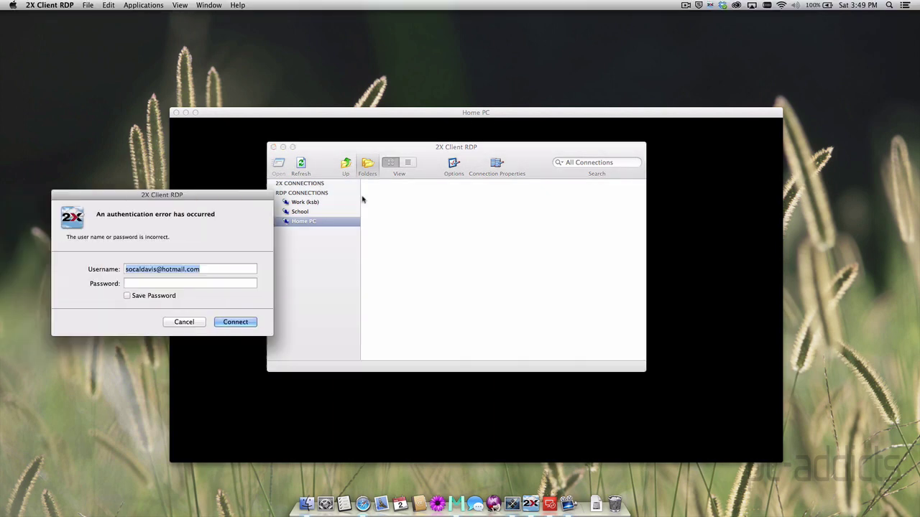
pyautogui.press('Tab')
pyautogui.write('••••••••••')
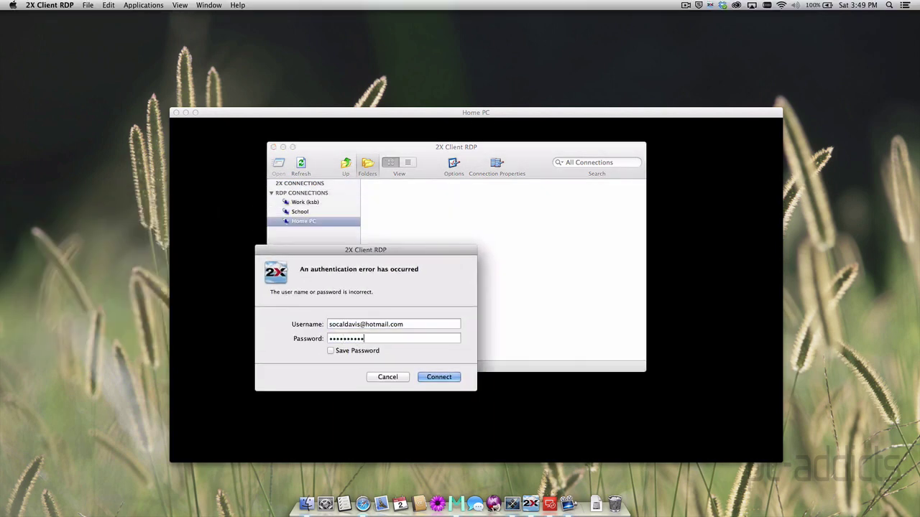
pyautogui.press('Return')
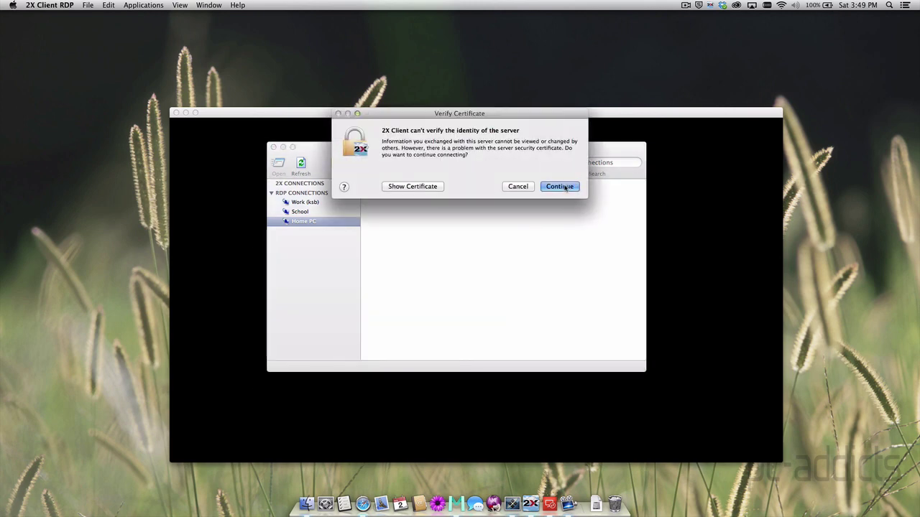
pyautogui.click(566, 187)
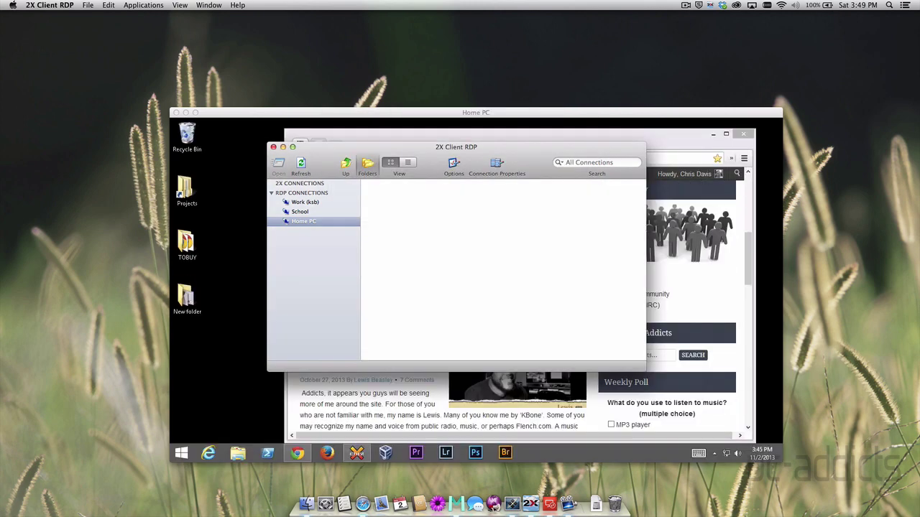
# In the Home PC session, open Start, then move, maximize and restore the remote browser window
pyautogui.click(485, 113)
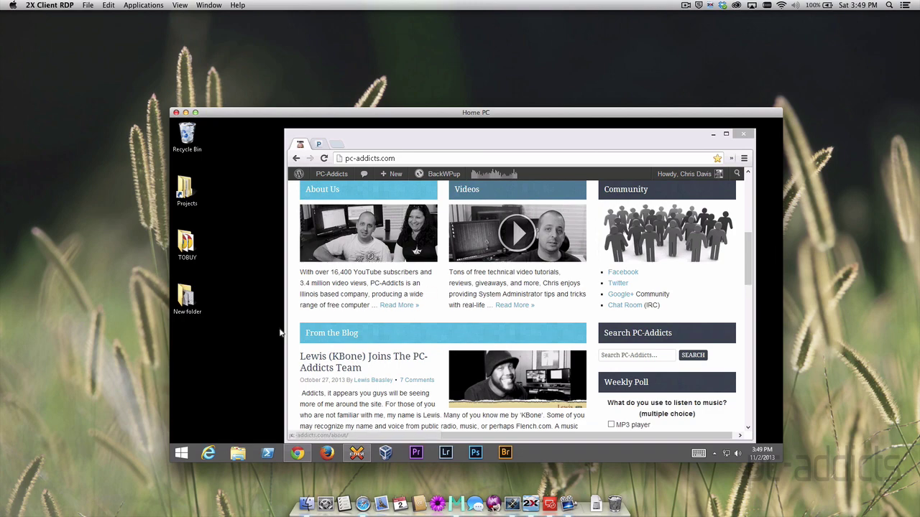
pyautogui.press('super')
pyautogui.press('super')
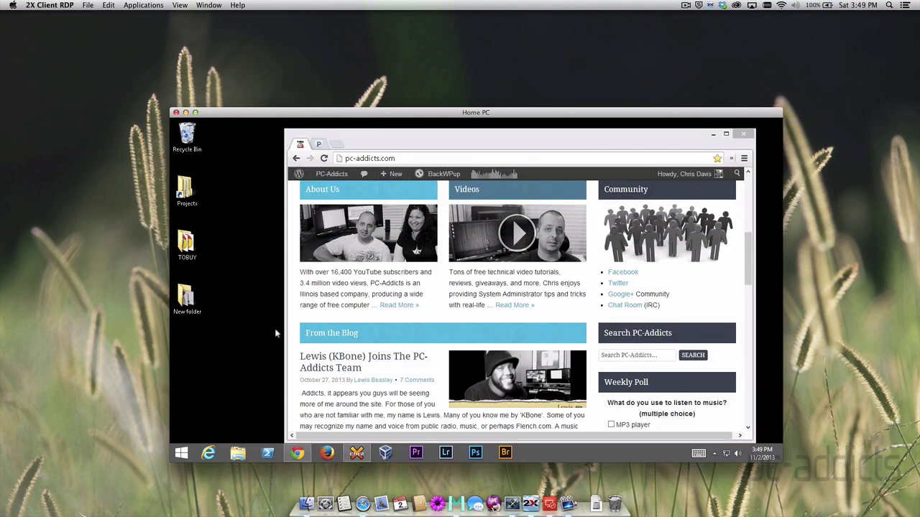
pyautogui.click(431, 146)
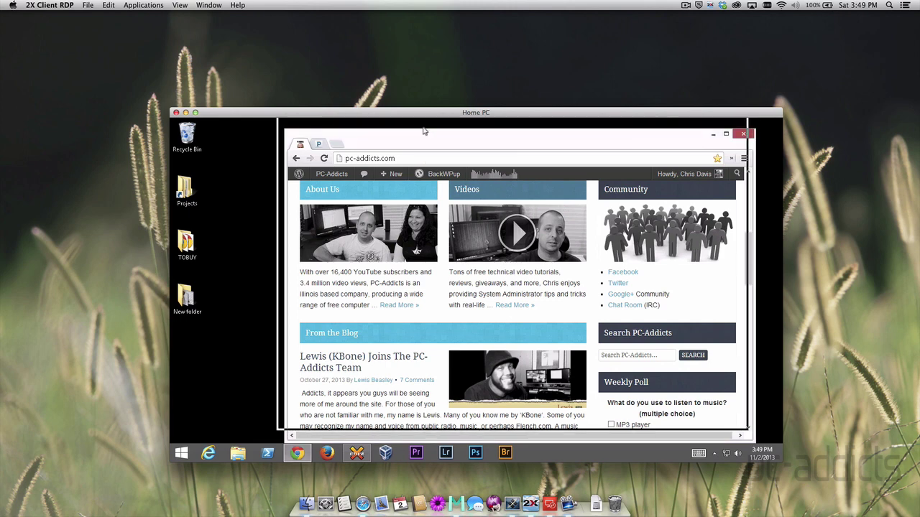
pyautogui.moveTo(422, 131); pyautogui.dragTo(408, 131)
pyautogui.doubleClick(407, 127)
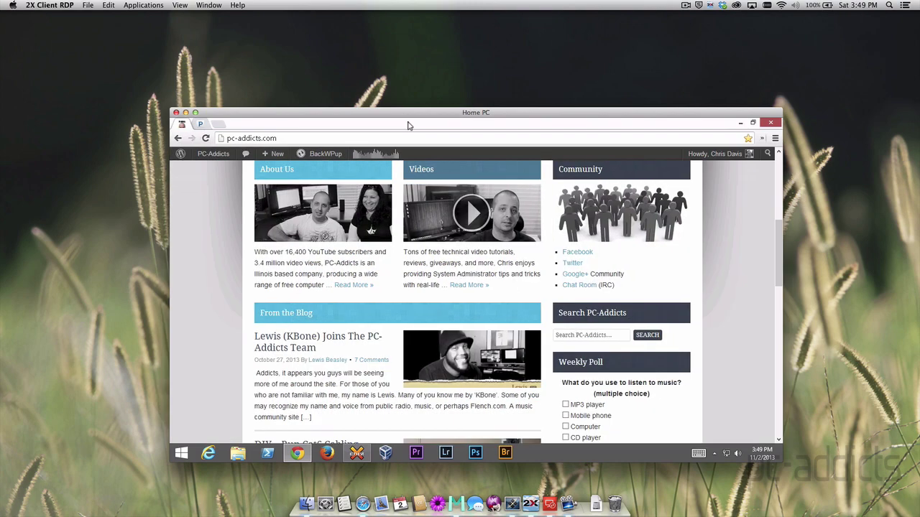
pyautogui.moveTo(407, 125); pyautogui.dragTo(439, 138)
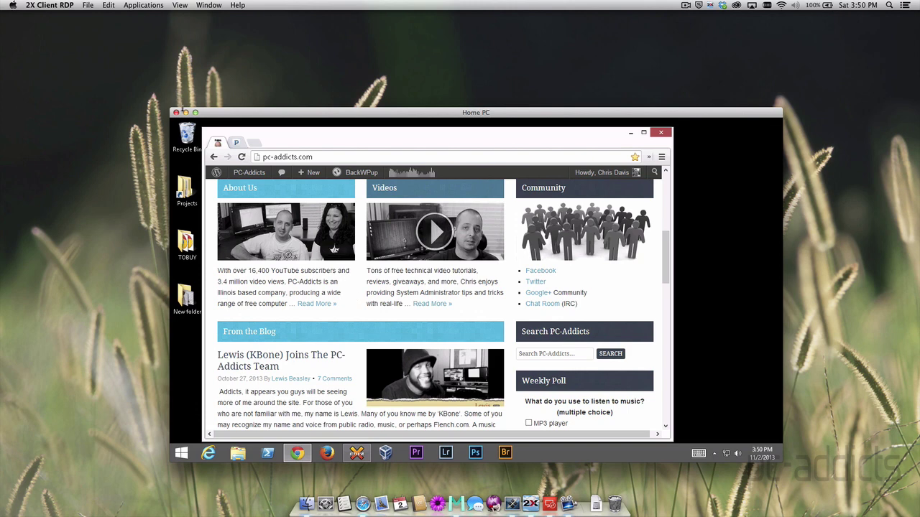
# Close the 2X Home PC session and start a new desktop in Microsoft Remote Desktop
pyautogui.click(176, 112)
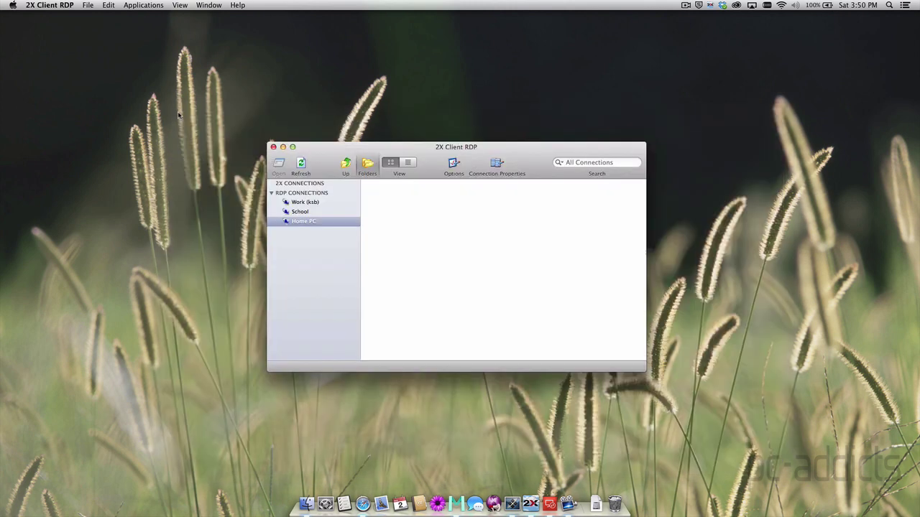
pyautogui.click(284, 148)
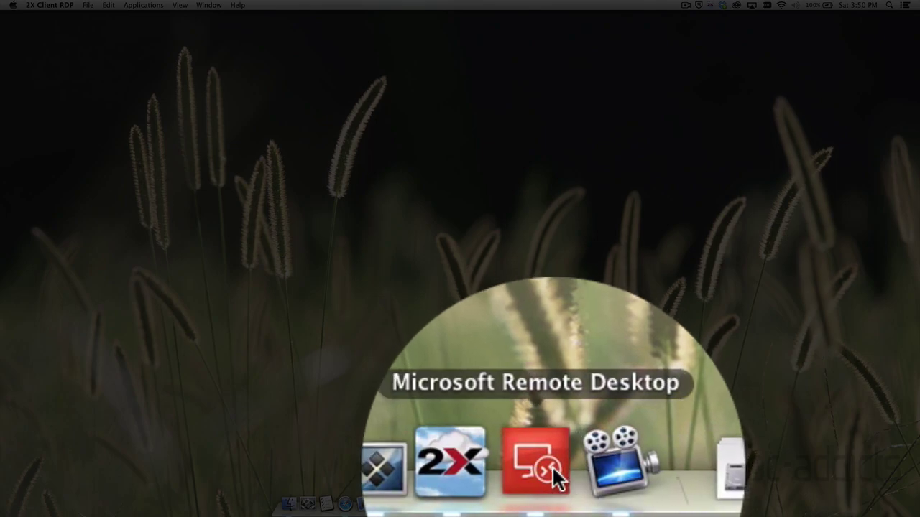
pyautogui.click(552, 466)
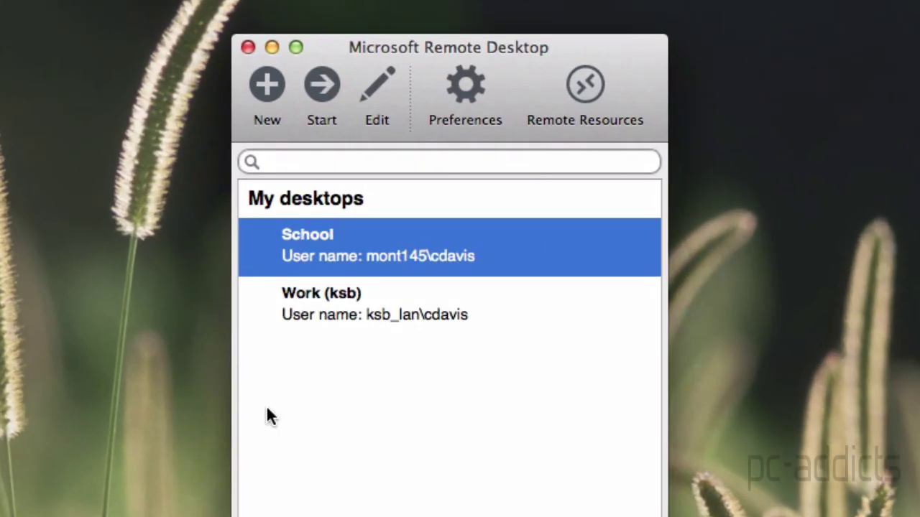
pyautogui.click(372, 431)
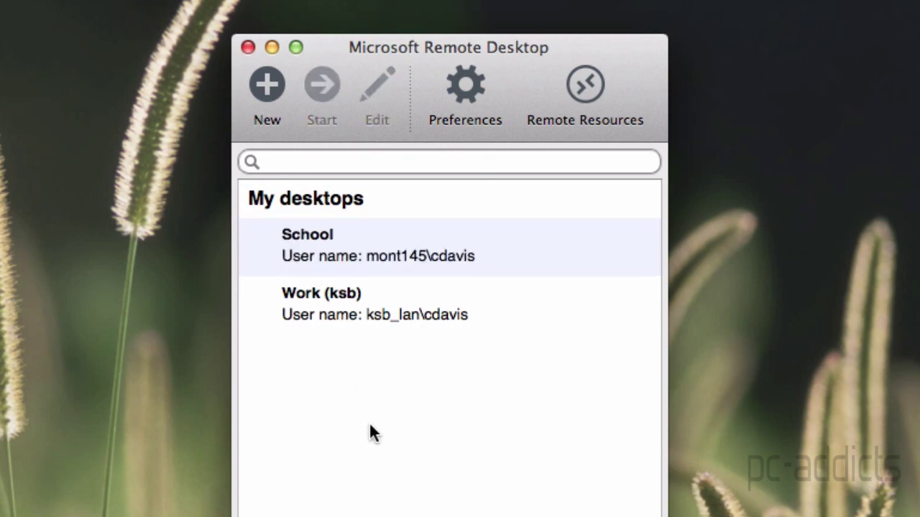
pyautogui.click(269, 95)
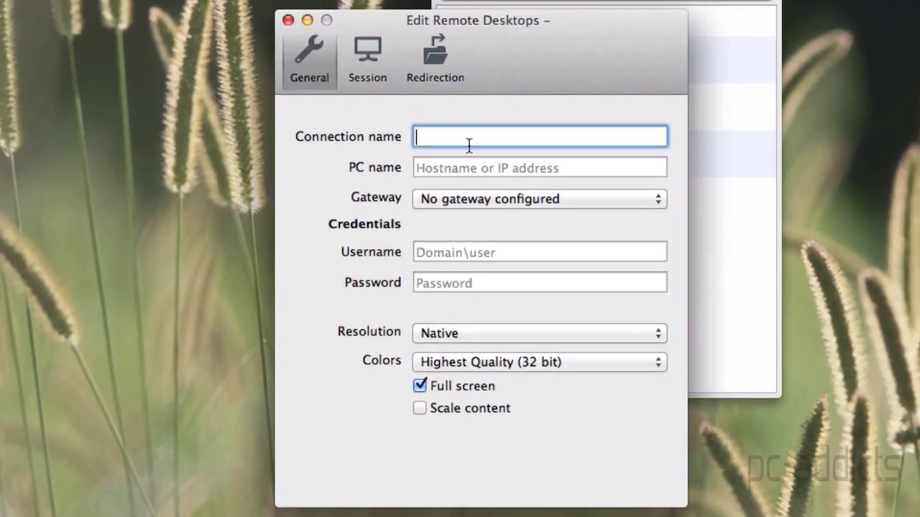
# Name the connection 'Home PC' with PC name 10.2.0.20
pyautogui.write('Home PC')
pyautogui.press('Tab')
pyautogui.press('Tab')
pyautogui.hotkey('shift', 'Tab')
pyautogui.write('10.20')
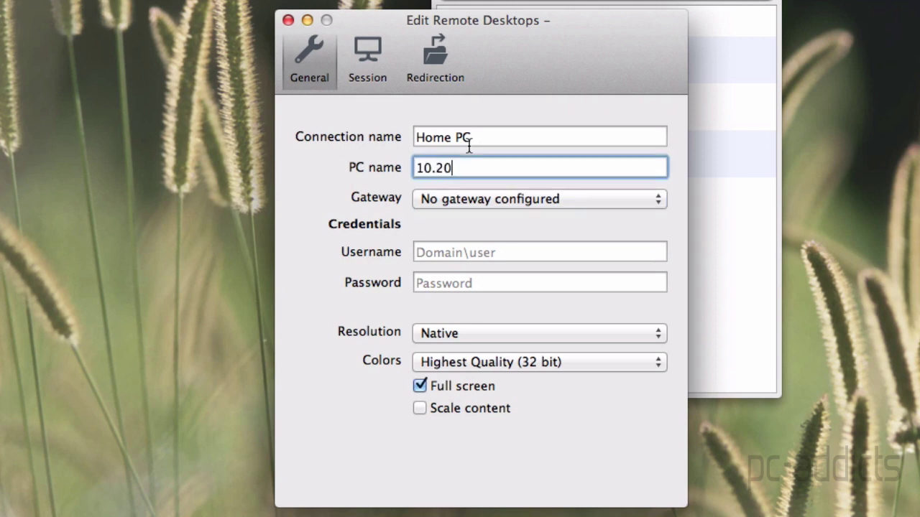
pyautogui.press('BackSpace')
pyautogui.write('.0.20')
pyautogui.press('Tab')
pyautogui.press('Tab')
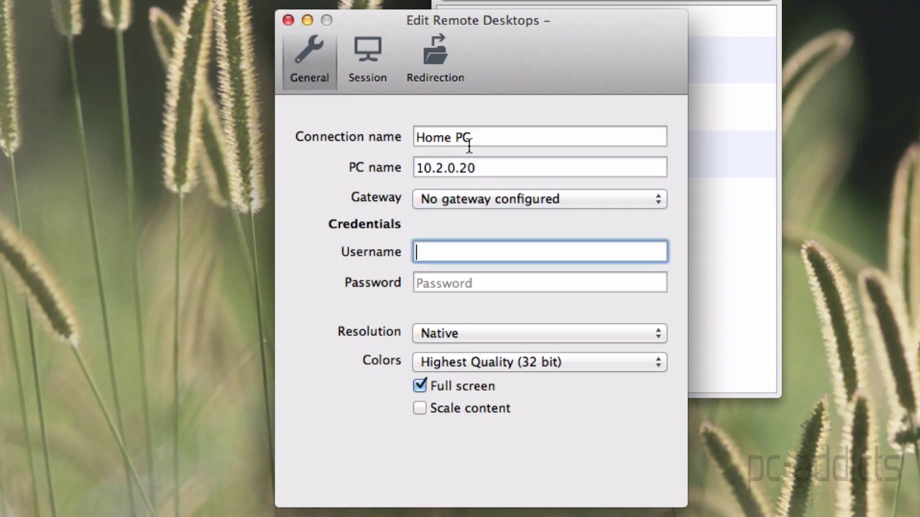
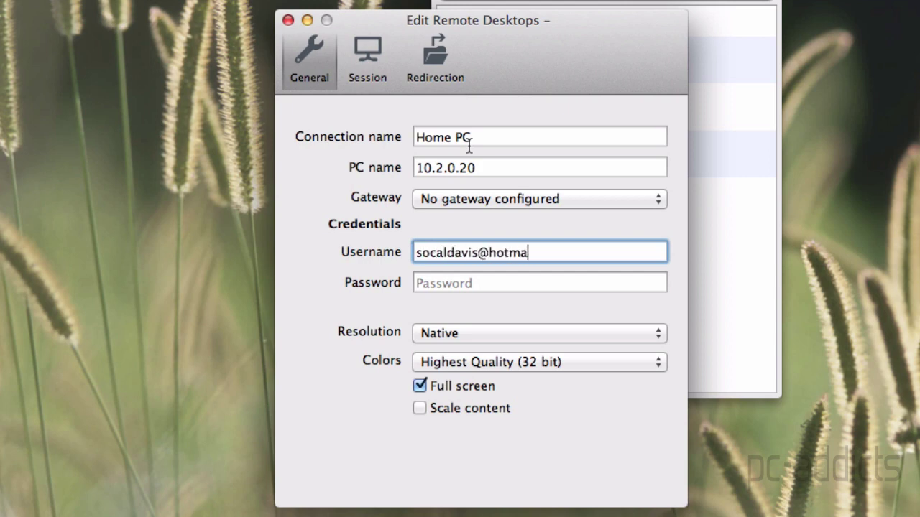
# Enter the account e-mail address as the username
pyautogui.press('Tab')
pyautogui.press('Tab')
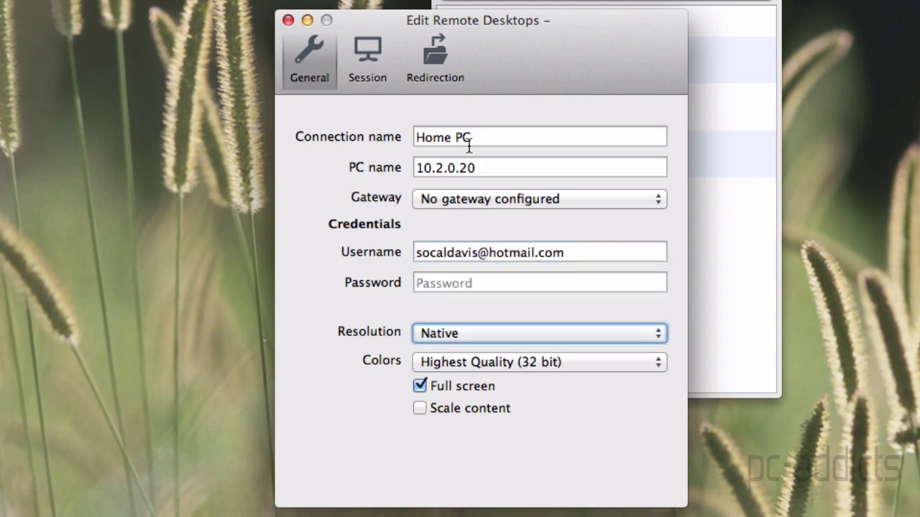
# Set the connection resolution to 1280x720
pyautogui.click(454, 334)
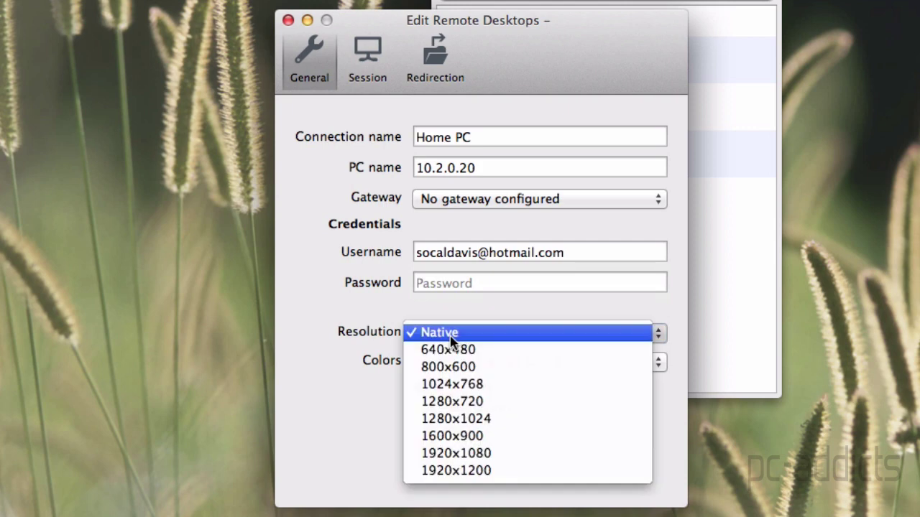
pyautogui.click(452, 402)
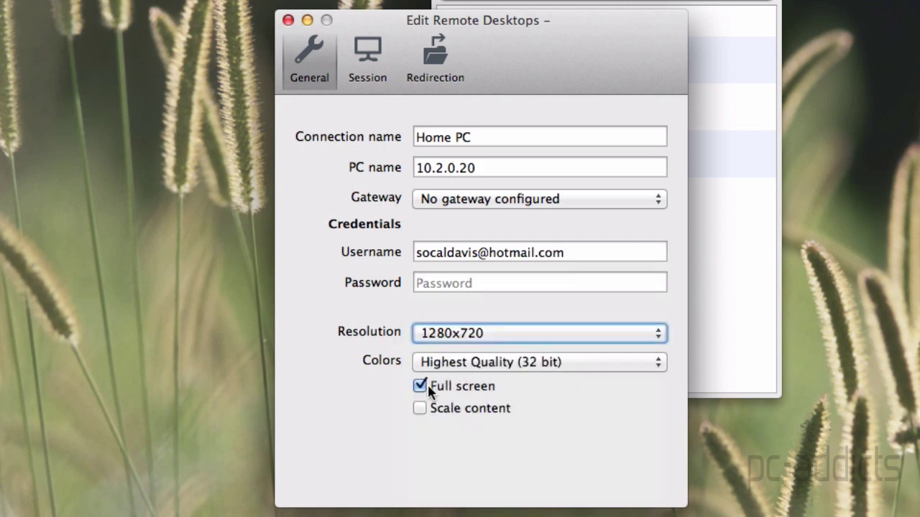
pyautogui.click(371, 64)
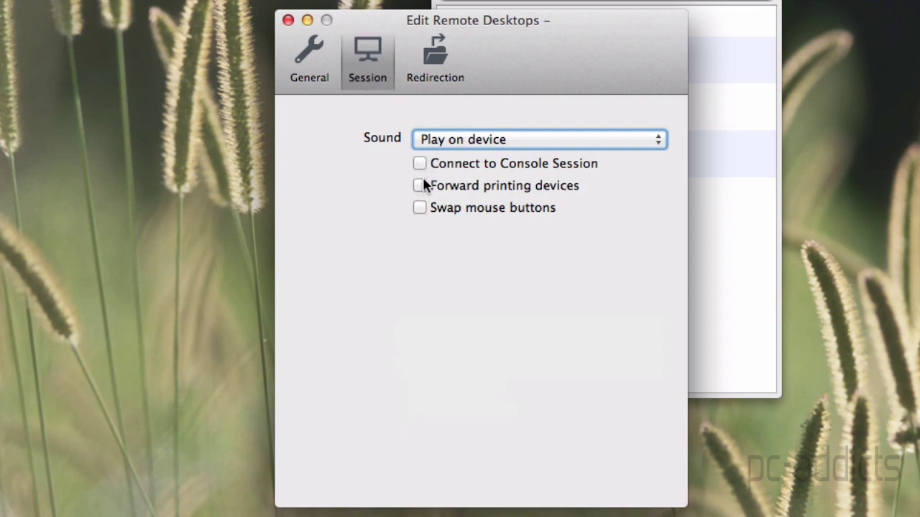
# Set sound to keep playing on this Mac
pyautogui.click(448, 139)
pyautogui.click(456, 140)
pyautogui.click(431, 72)
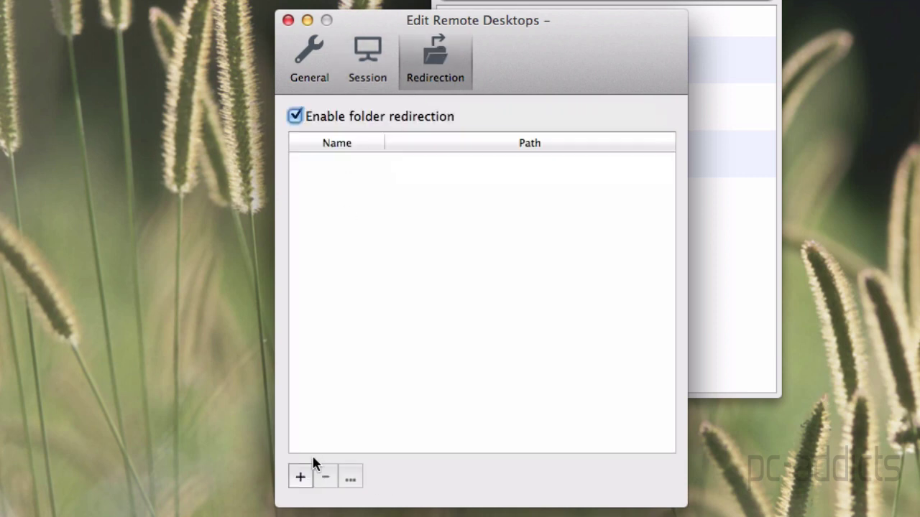
# Redirect 'My Test Folder' to the Desktop's Stuff/untitled folder, then close the editor
pyautogui.click(300, 477)
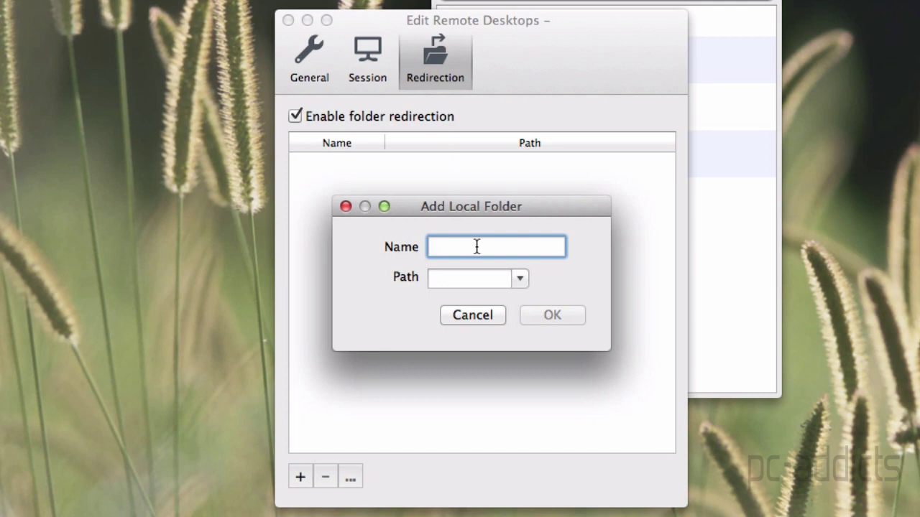
pyautogui.write('My Test Folder')
pyautogui.click(517, 279)
pyautogui.click(494, 296)
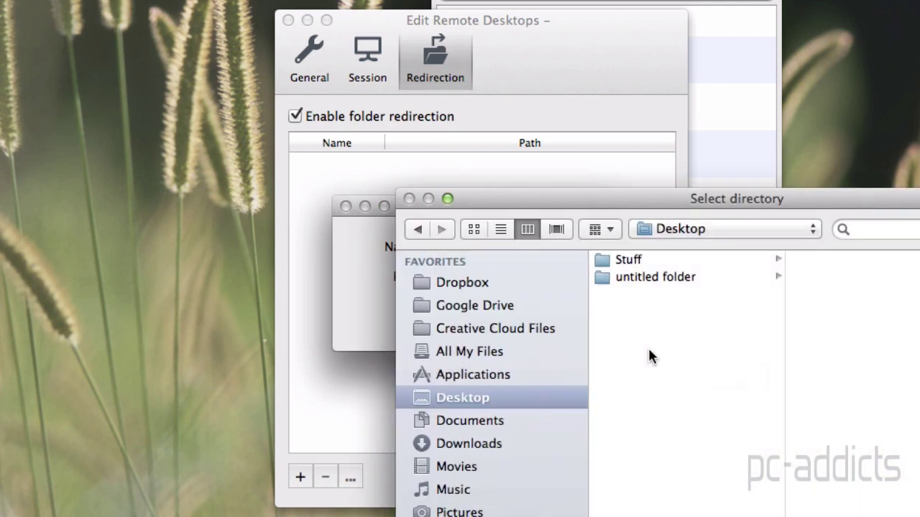
pyautogui.click(630, 262)
pyautogui.click(631, 280)
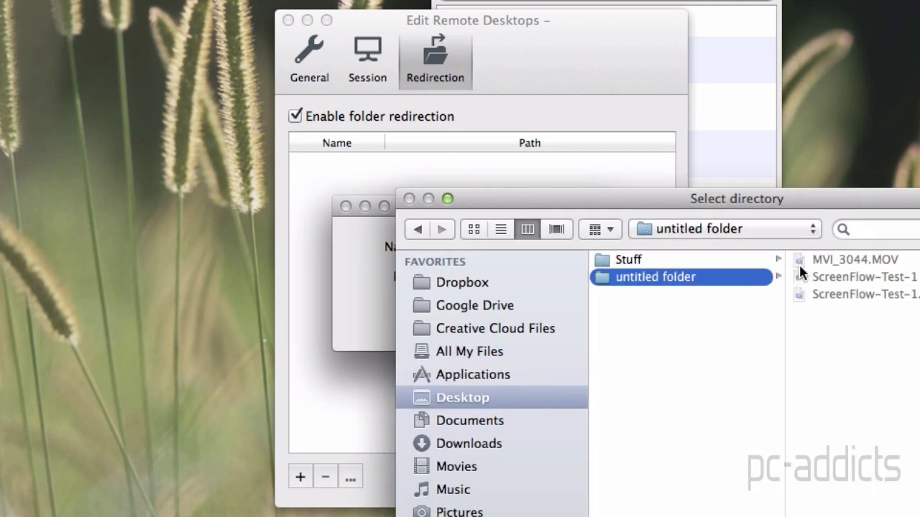
pyautogui.press('Return')
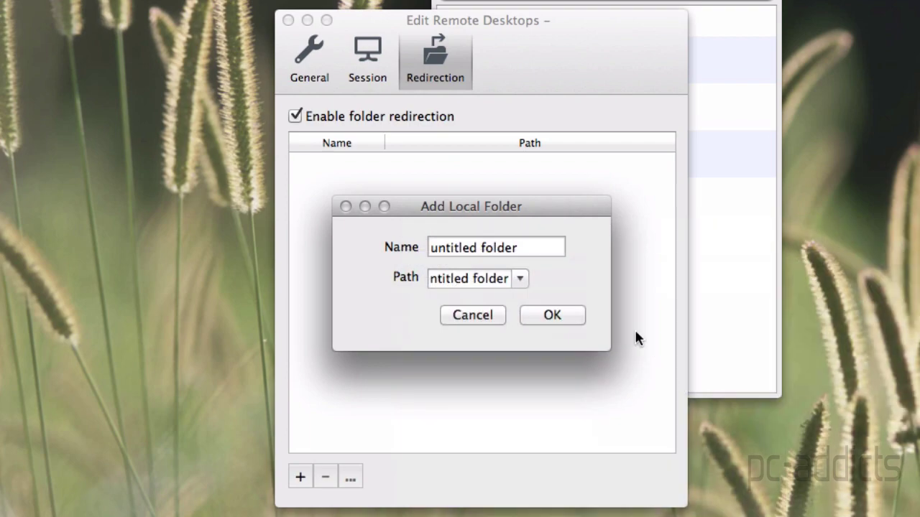
pyautogui.click(574, 318)
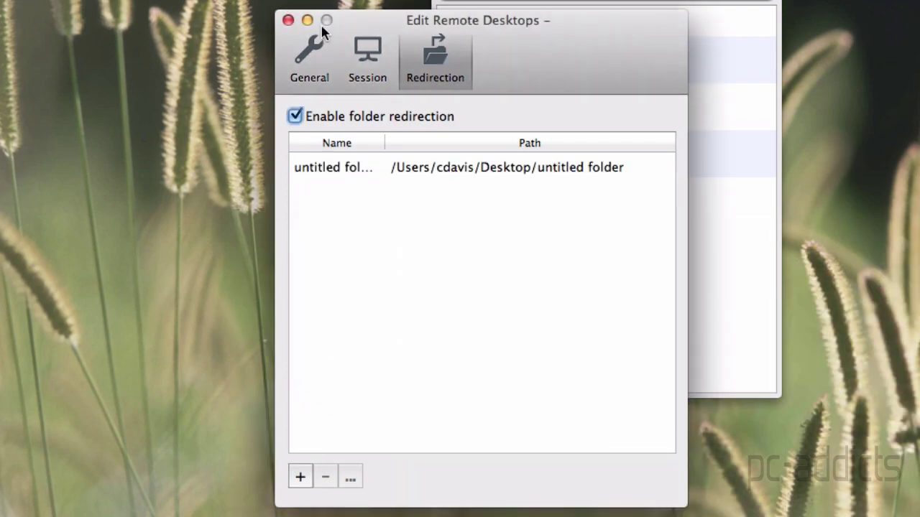
pyautogui.click(288, 22)
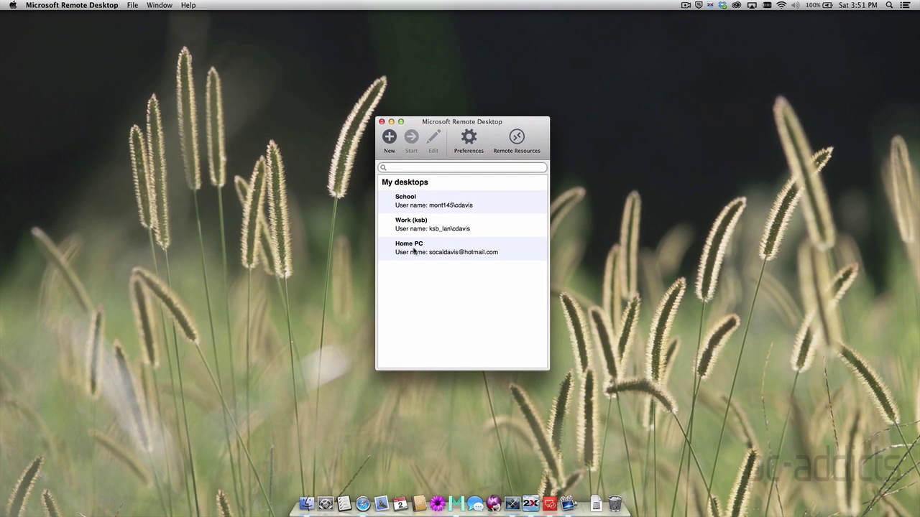
# Connect to Home PC, accept its untrusted certificate, and log in with the account password
pyautogui.doubleClick(414, 251)
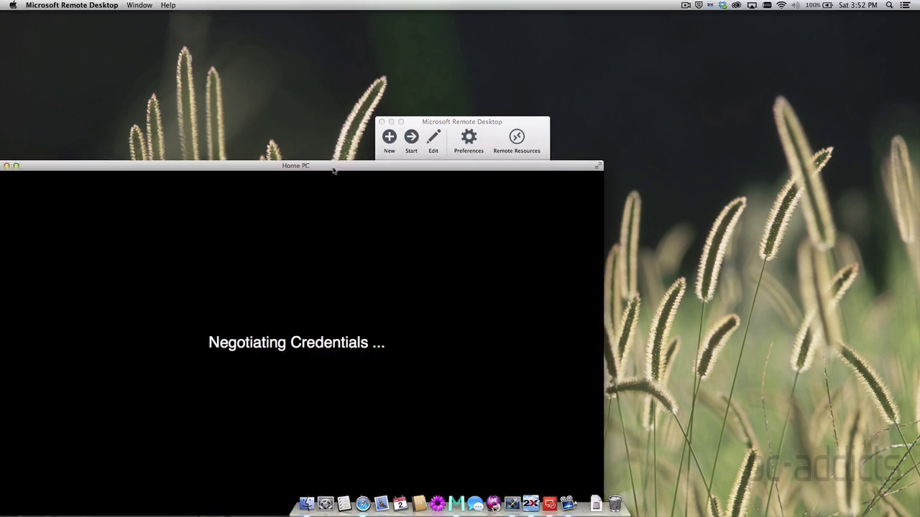
pyautogui.moveTo(444, 166); pyautogui.dragTo(590, 122)
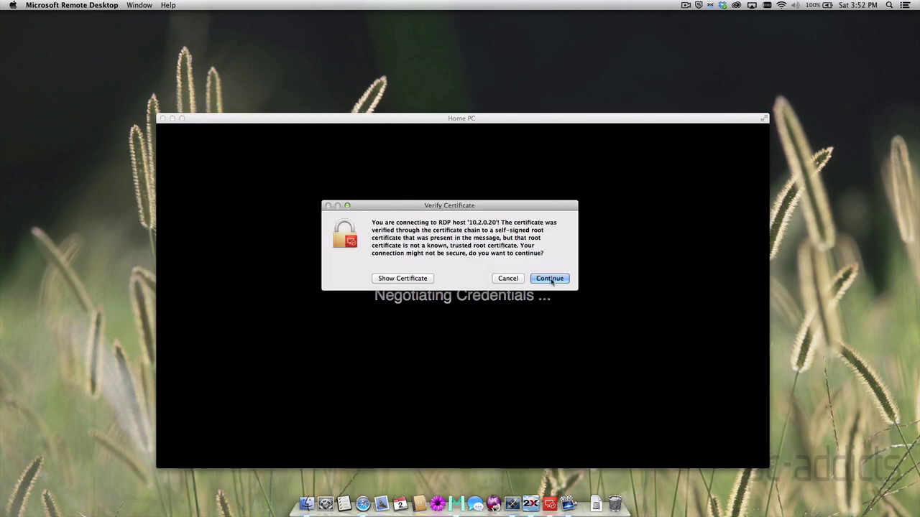
pyautogui.click(551, 280)
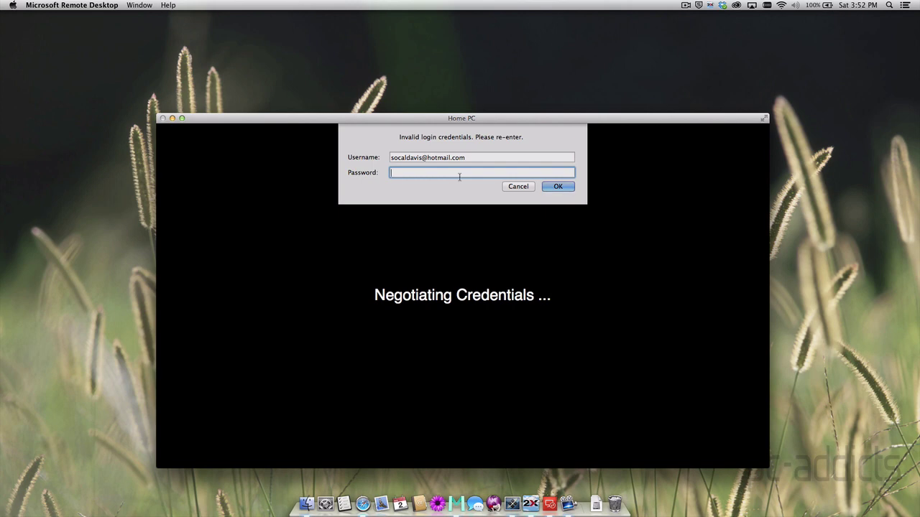
pyautogui.write('•••••••••••')
pyautogui.press('Return')
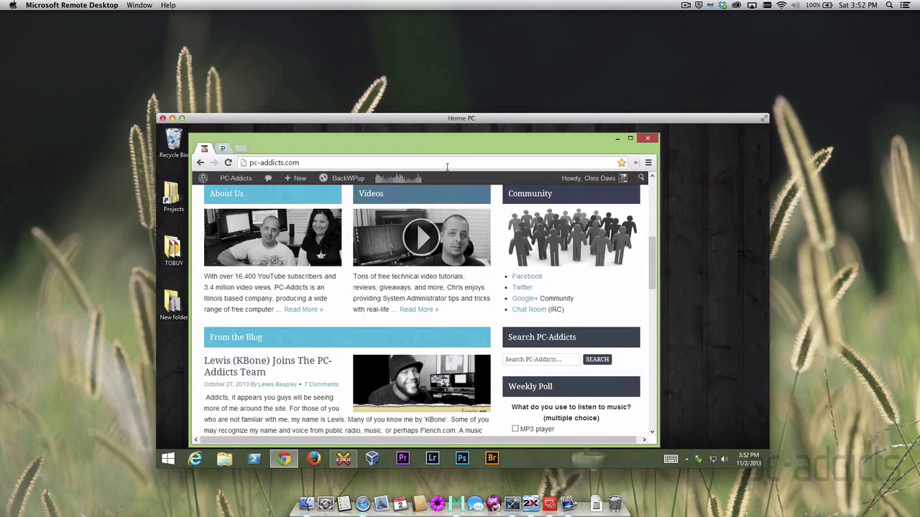
# Toggle the remote Start screen, shift Chrome right, and launch File Explorer on the remote PC
pyautogui.press('super')
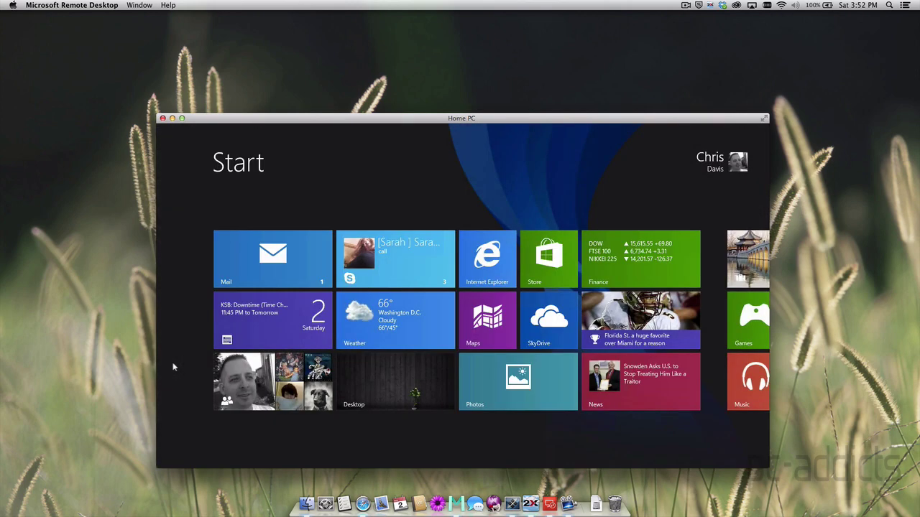
pyautogui.press('super')
pyautogui.press('super')
pyautogui.press('super')
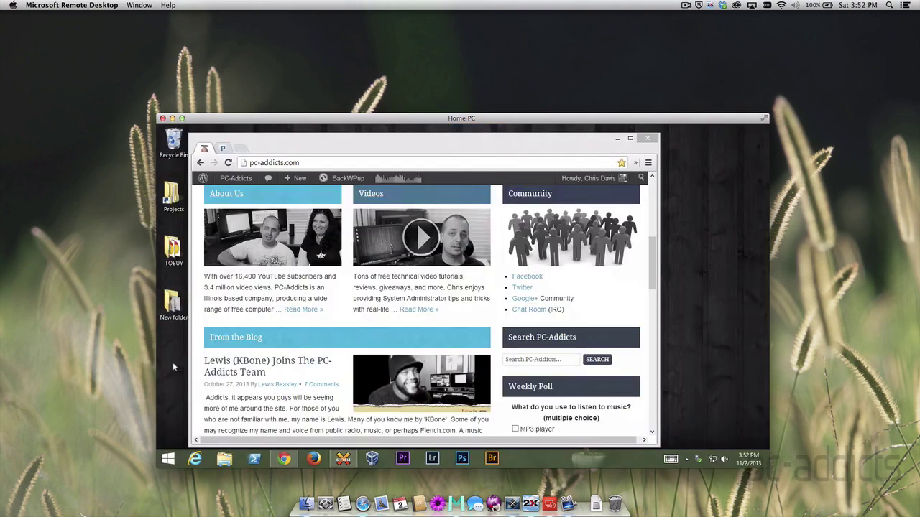
pyautogui.moveTo(388, 154); pyautogui.dragTo(459, 147)
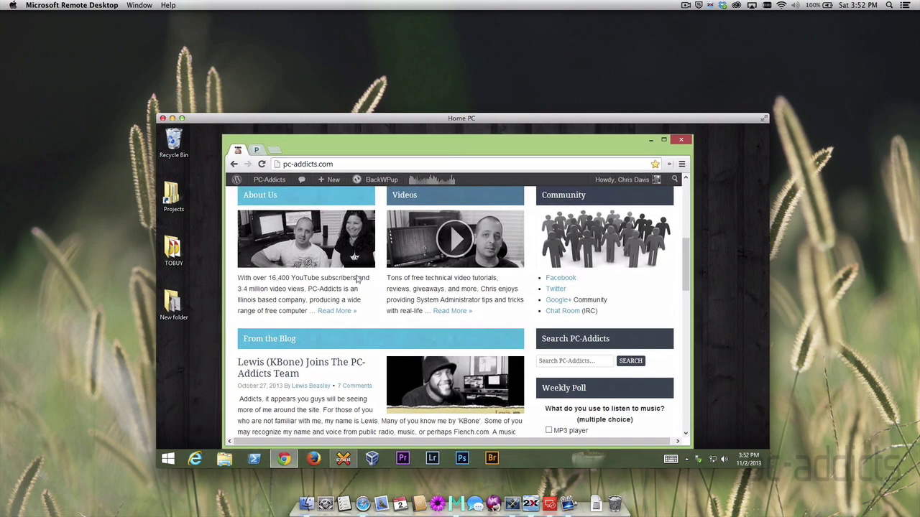
pyautogui.click(223, 462)
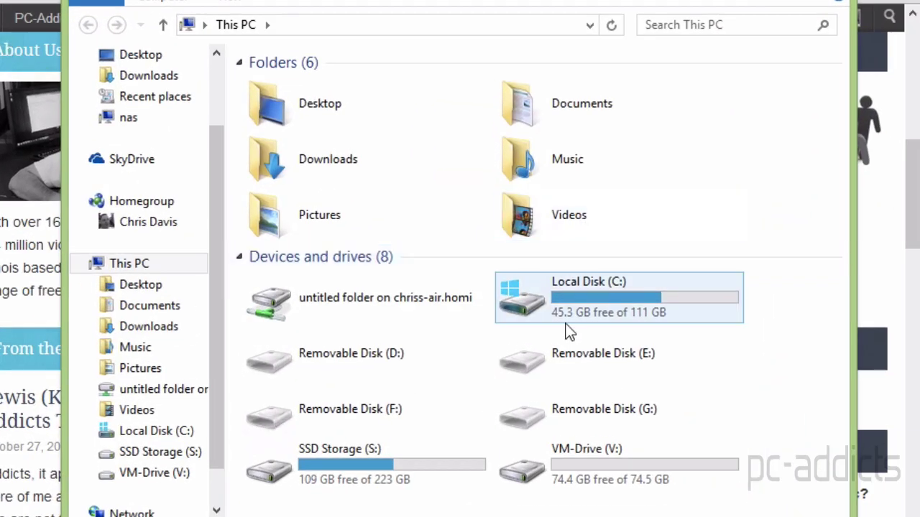
# Open the redirected untitled folder drive and its ScreenFlow-Test-1.screenflow folder, selecting thumbnail.jpg
pyautogui.click(343, 306)
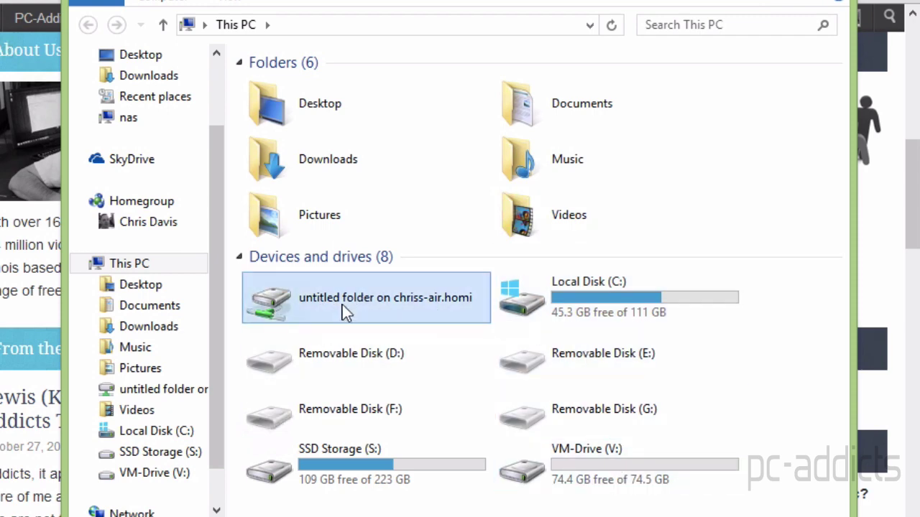
pyautogui.doubleClick(342, 305)
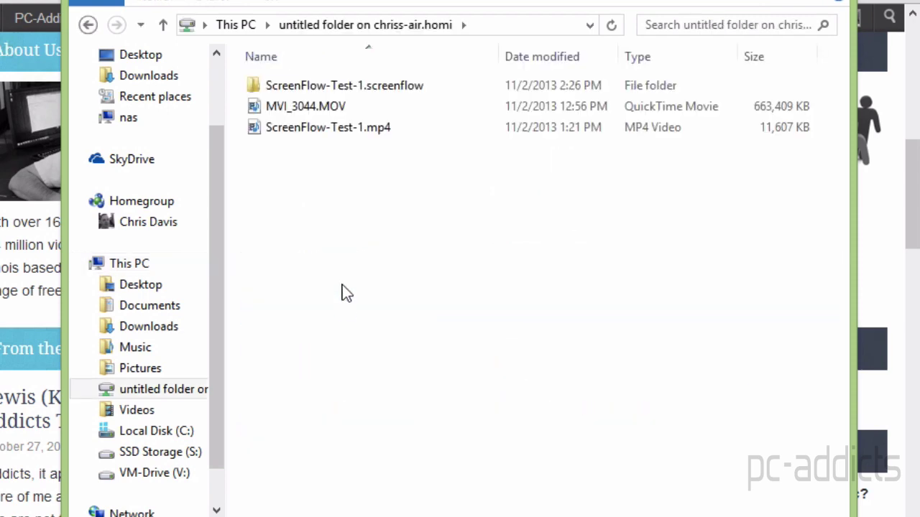
pyautogui.doubleClick(309, 83)
pyautogui.click(280, 132)
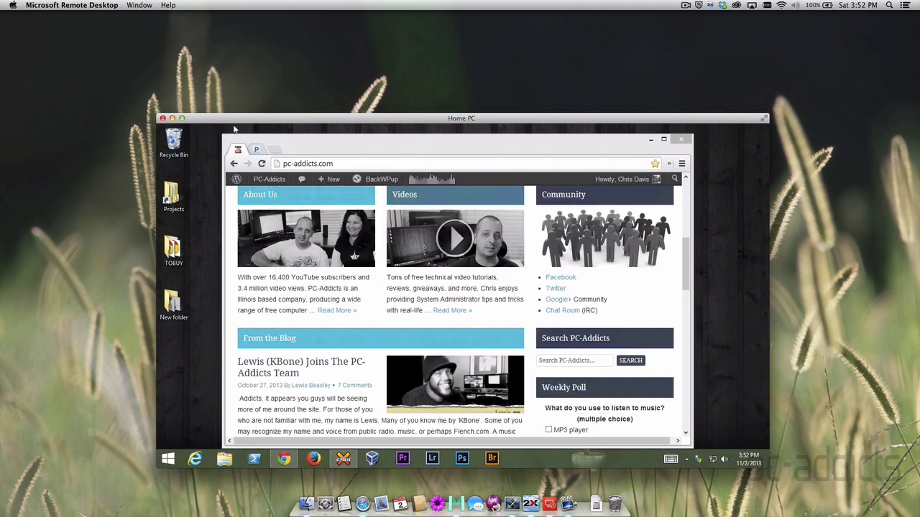